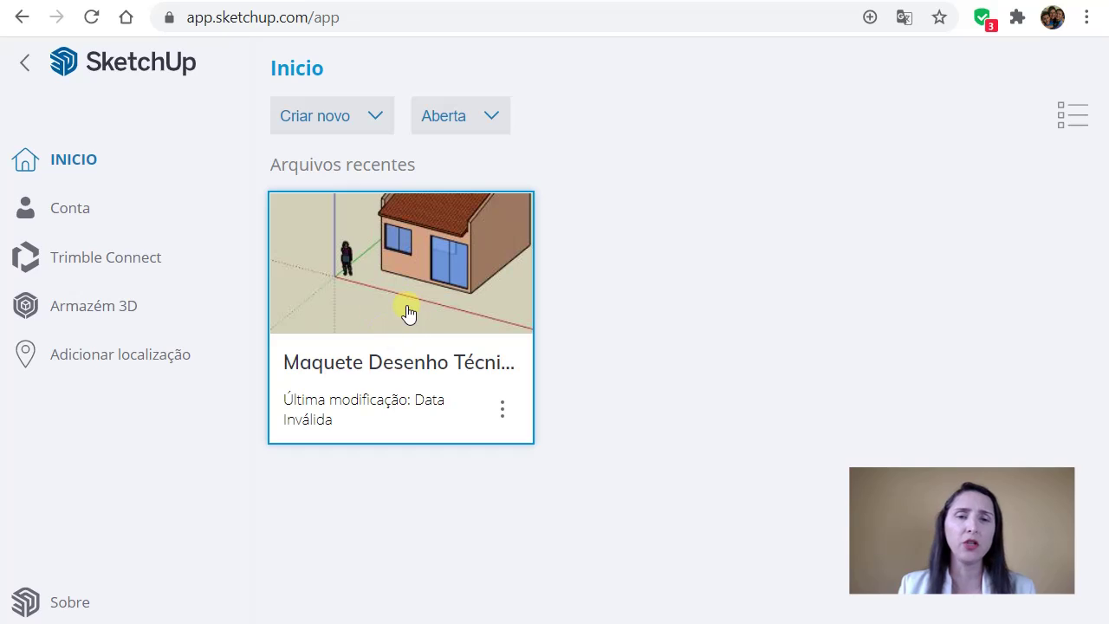
# Create a new model from the metre-based simple template (Modelo Simples - metros)
pyautogui.click(374, 121)
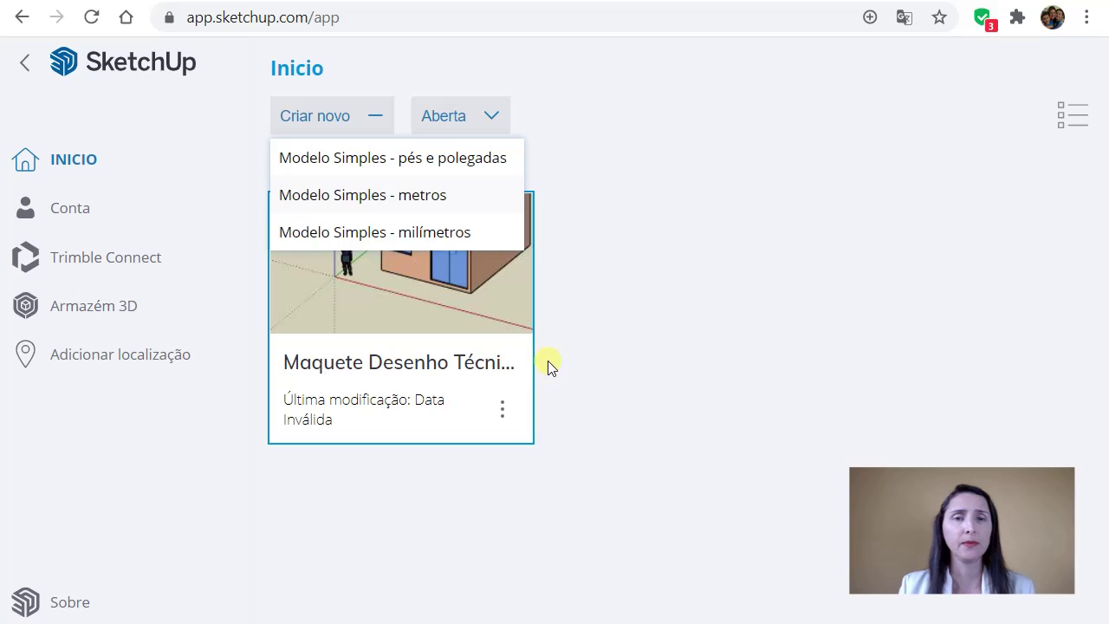
pyautogui.click(364, 198)
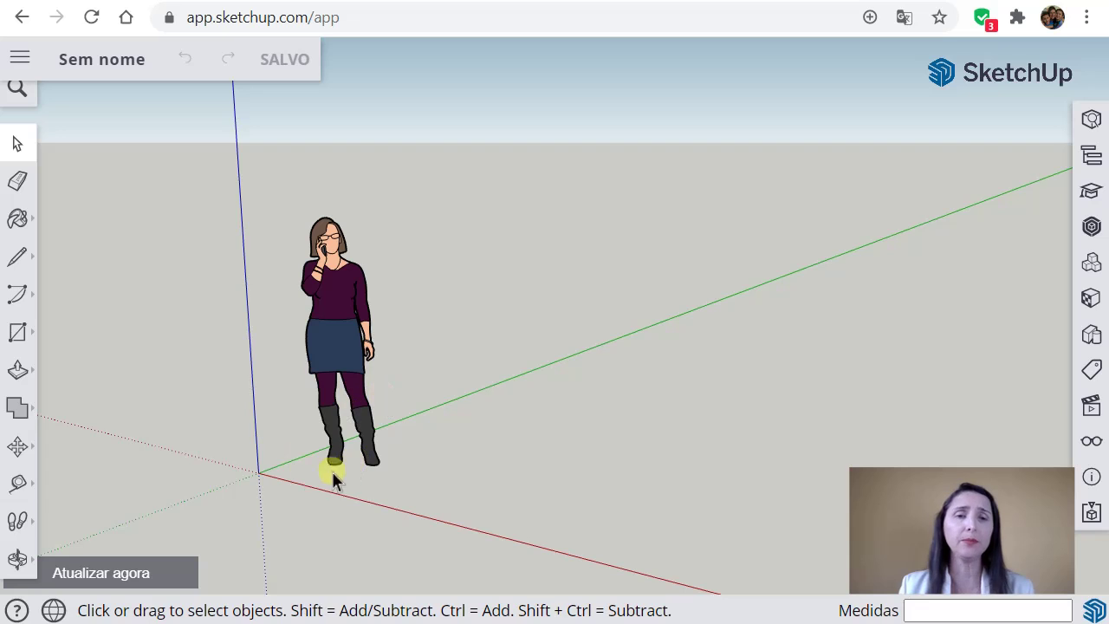
# Examine the scale figure and the drawing axes around the origin of the empty model from near and far
pyautogui.scroll(-6, 495, 442)
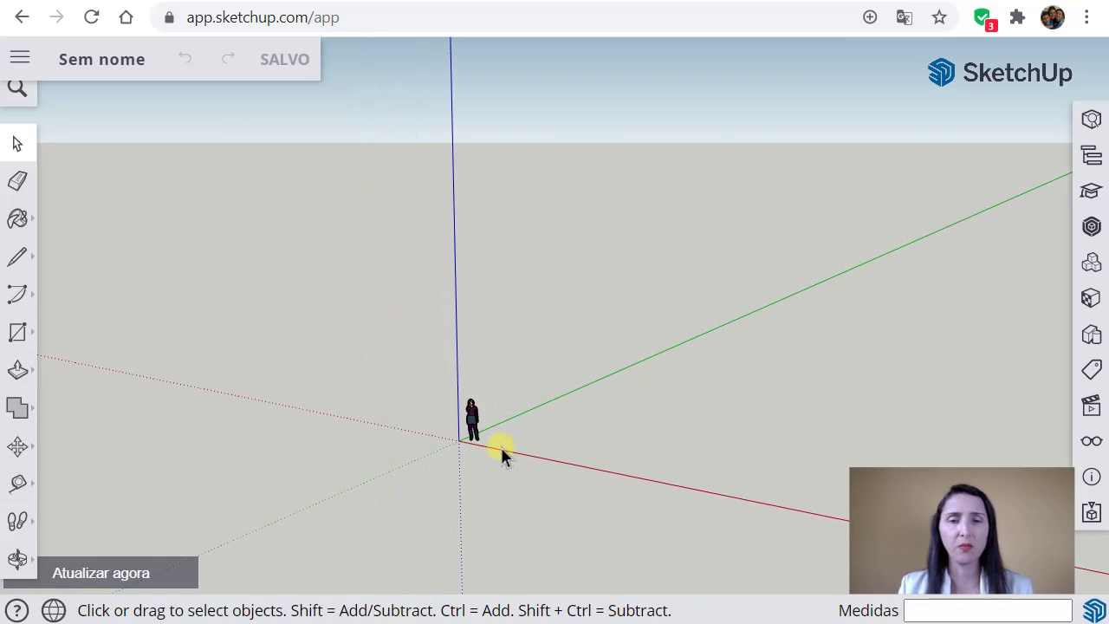
pyautogui.scroll(5, 502, 444)
pyautogui.scroll(3, 519, 449)
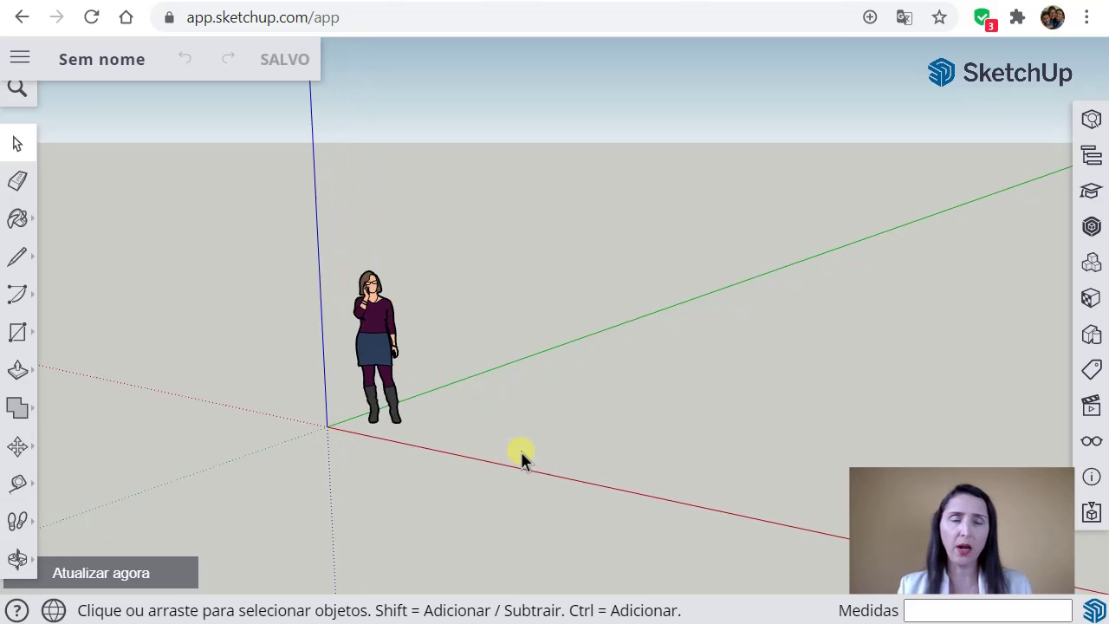
pyautogui.scroll(-2, 519, 449)
pyautogui.scroll(-3, 491, 461)
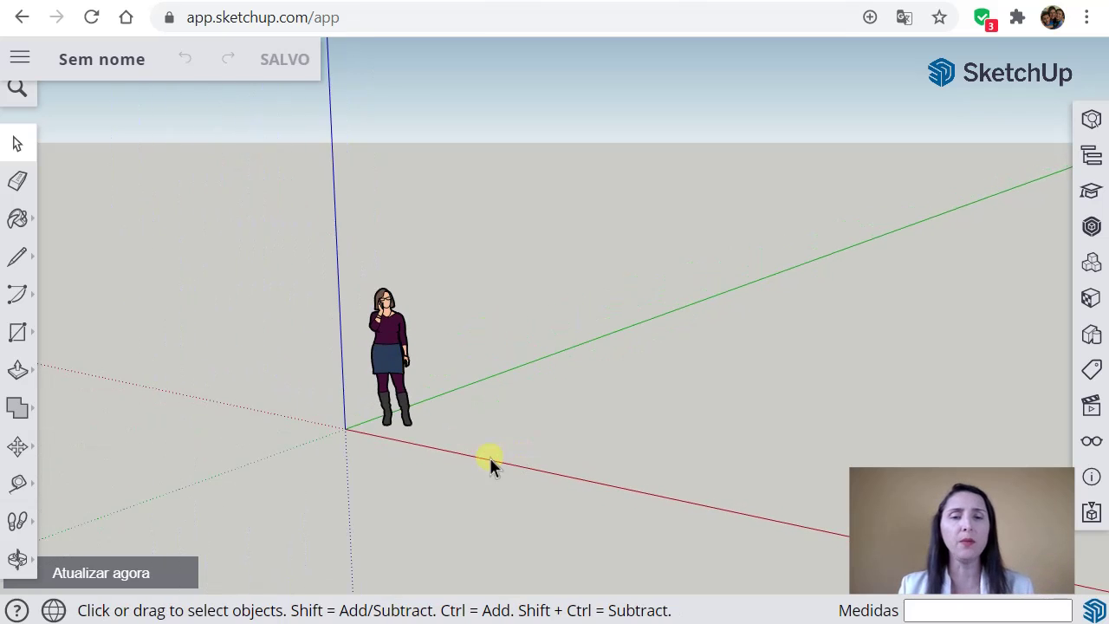
pyautogui.scroll(6, 421, 424)
pyautogui.scroll(-4, 426, 428)
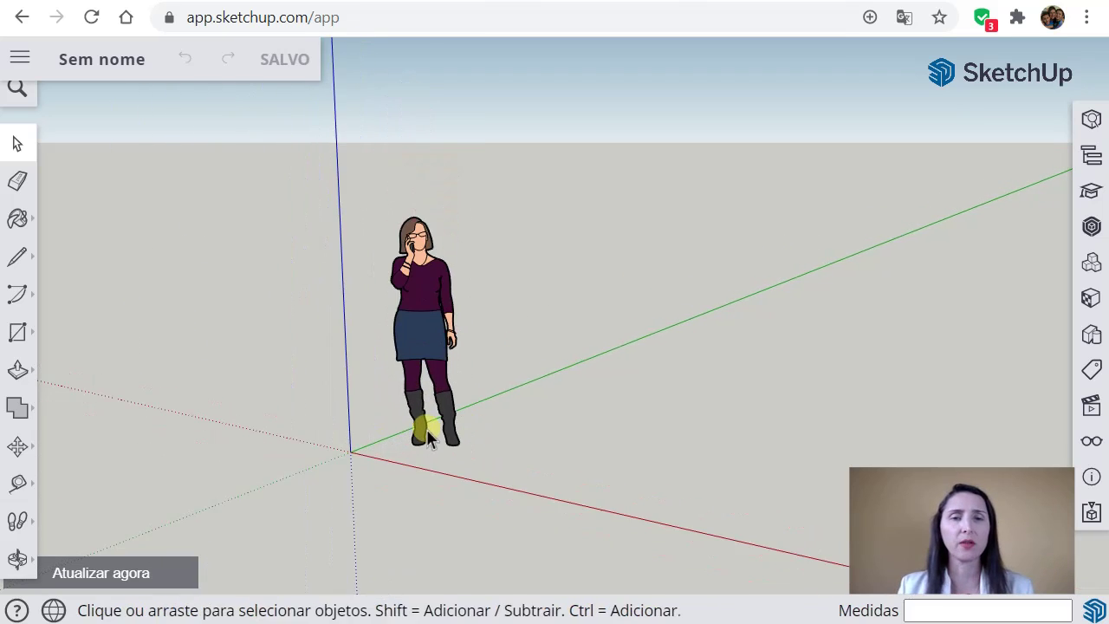
pyautogui.scroll(2, 527, 448)
pyautogui.scroll(-2, 498, 440)
pyautogui.scroll(-3, 477, 447)
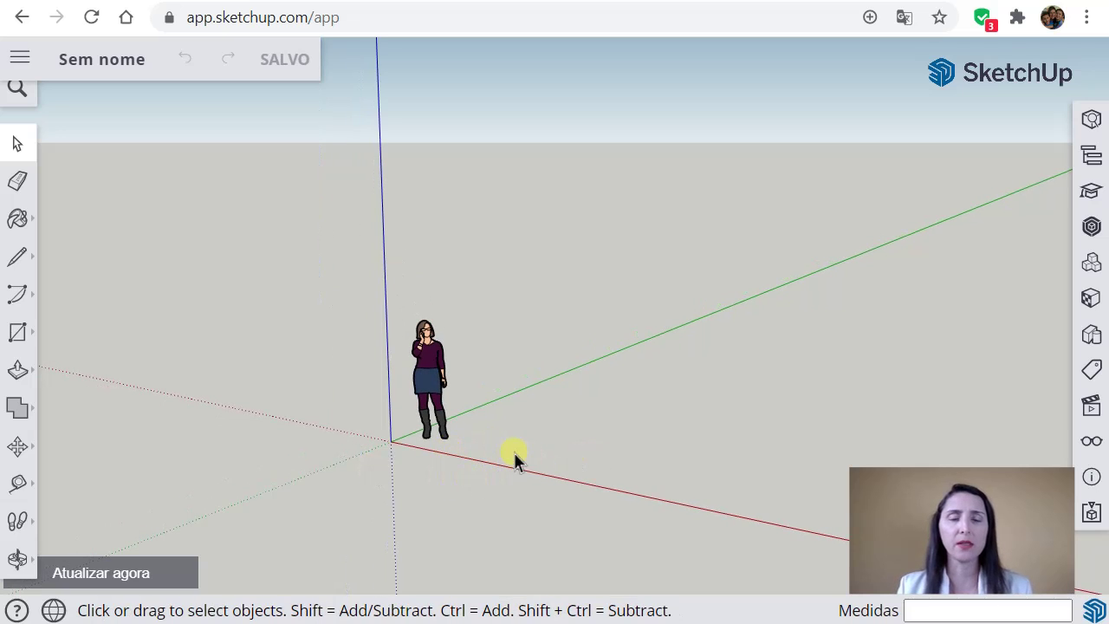
pyautogui.scroll(2, 515, 458)
pyautogui.scroll(1, 345, 449)
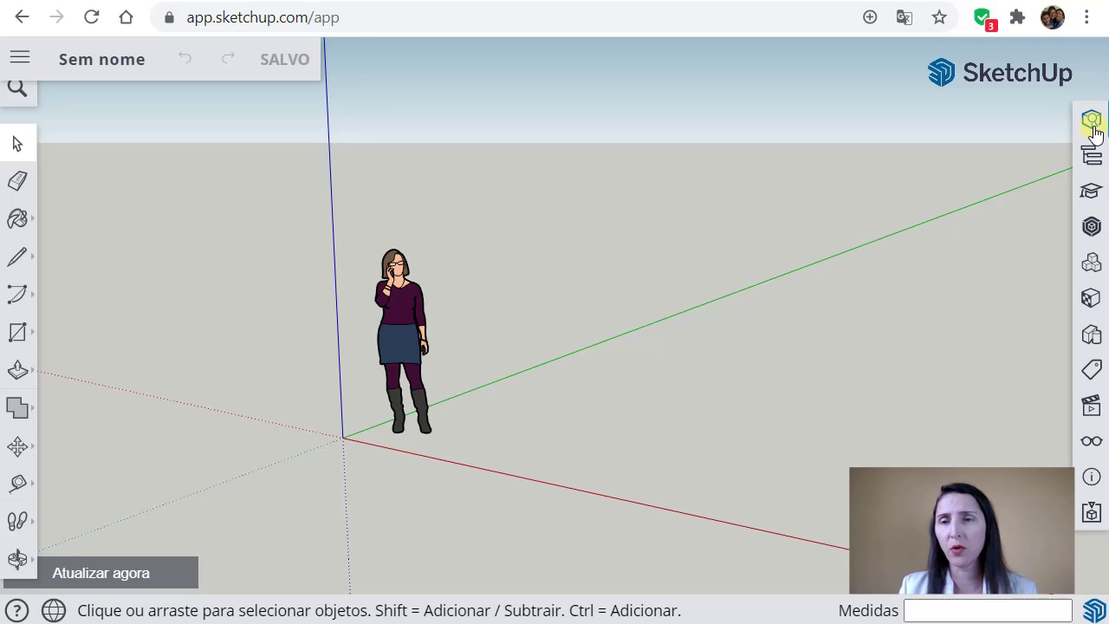
# Open the 3D Warehouse, declining the SketchUp 2021 announcement, and look through its featured collections and models
pyautogui.click(1090, 227)
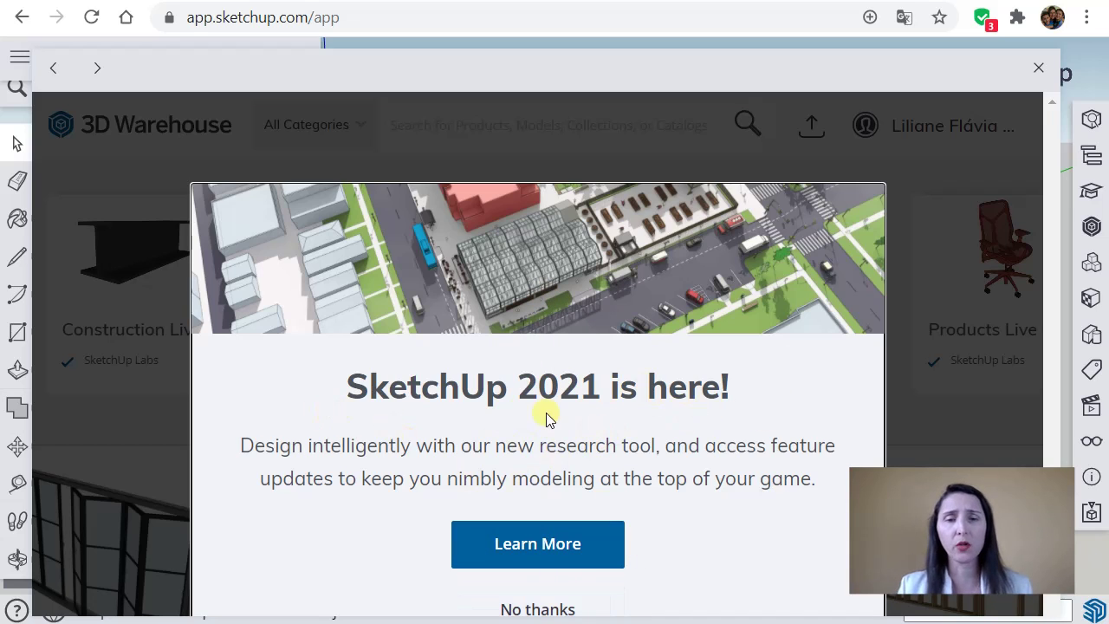
pyautogui.click(555, 604)
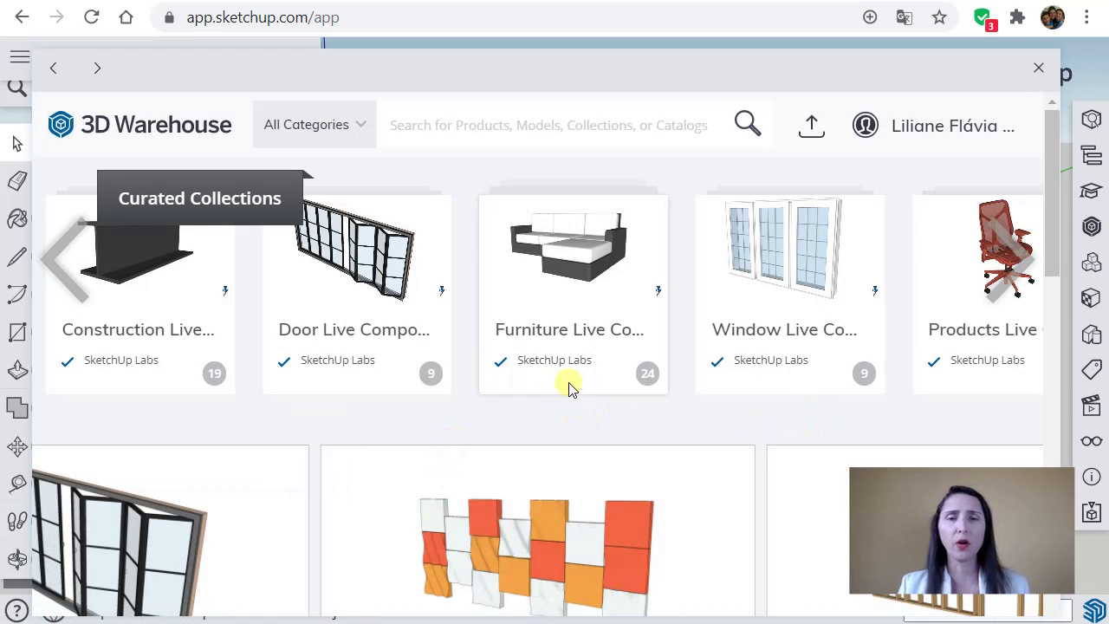
pyautogui.scroll(-4, 668, 407)
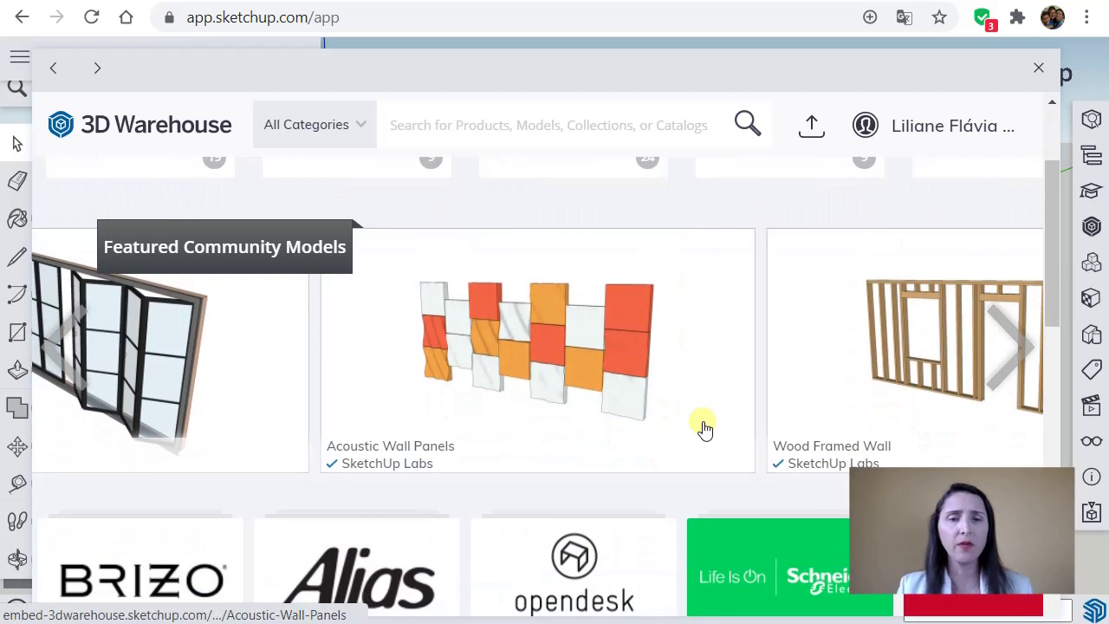
pyautogui.scroll(-6, 700, 424)
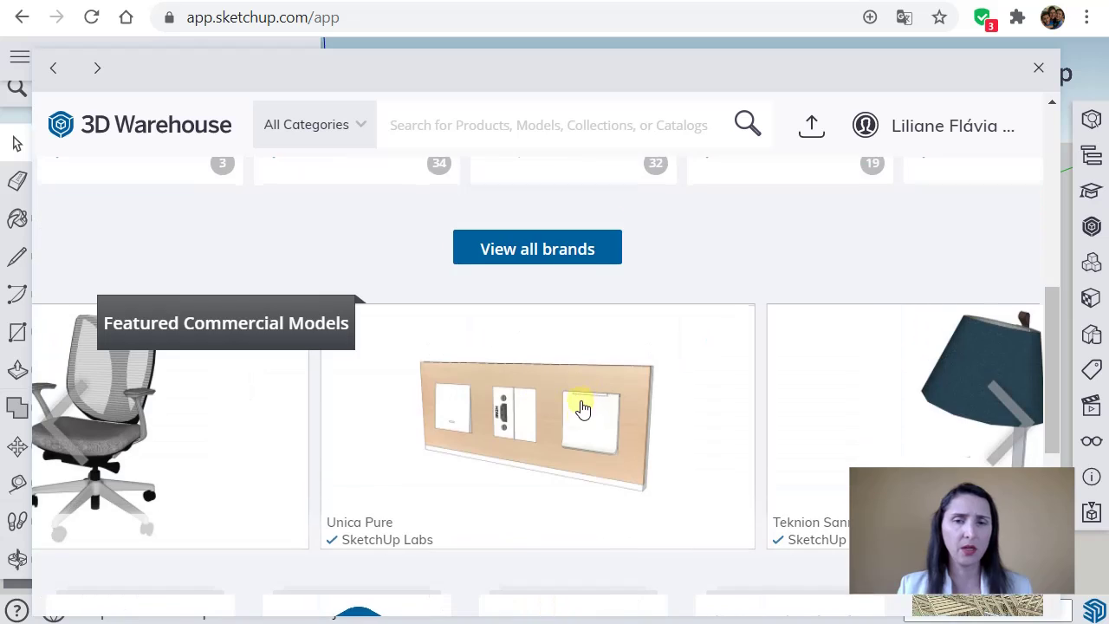
pyautogui.scroll(-2, 624, 421)
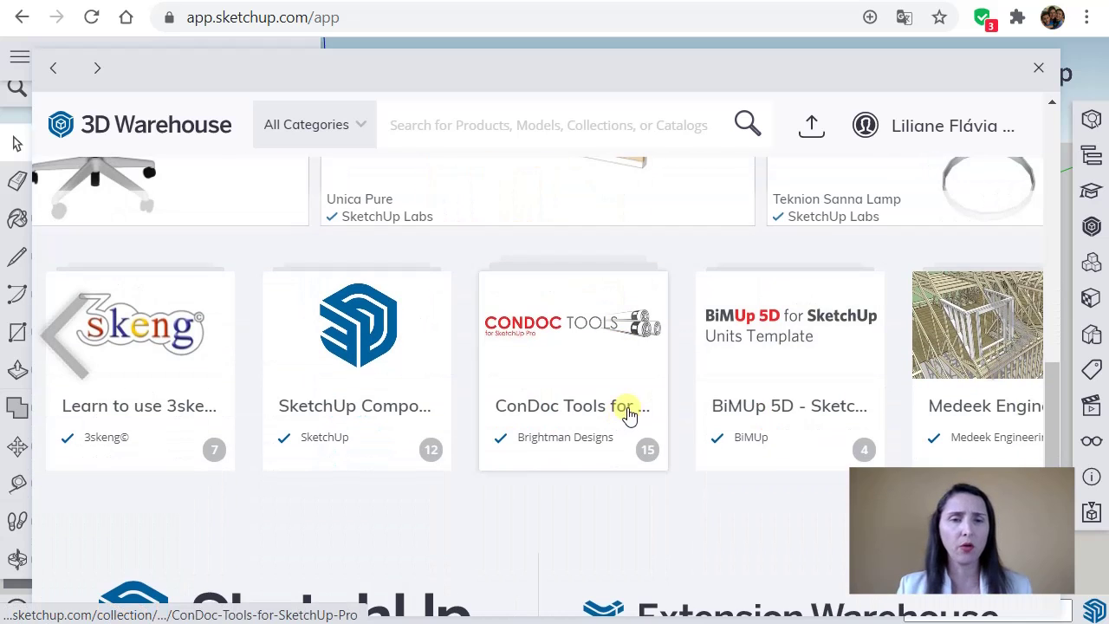
pyautogui.scroll(2, 630, 410)
pyautogui.scroll(3, 630, 409)
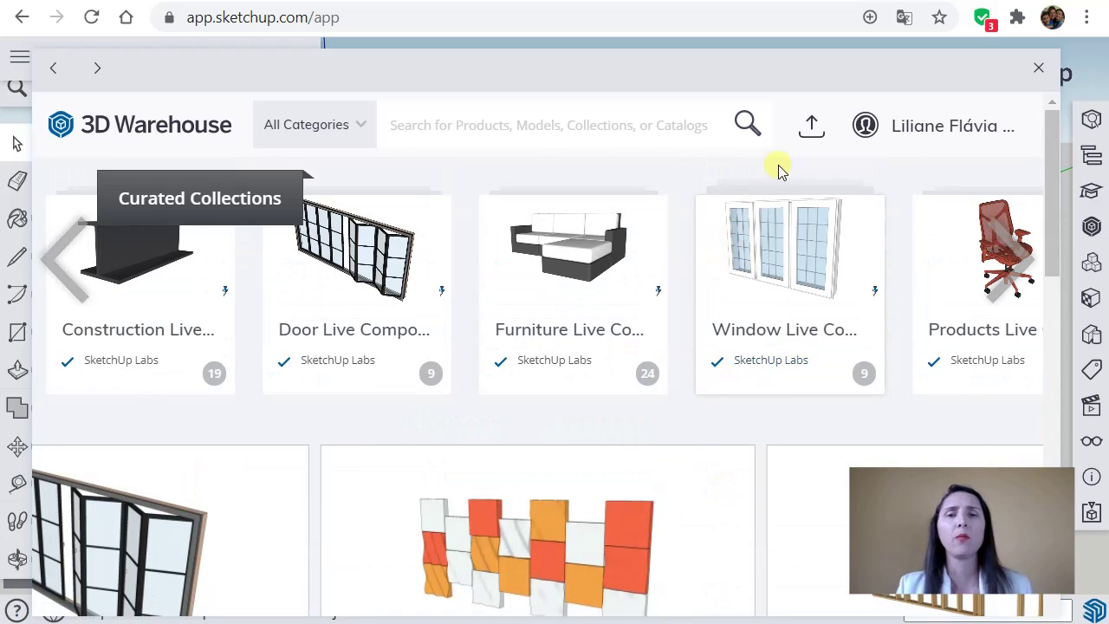
# Search the 3D Warehouse for "casa" and look through the product results for a house model
pyautogui.click(747, 123)
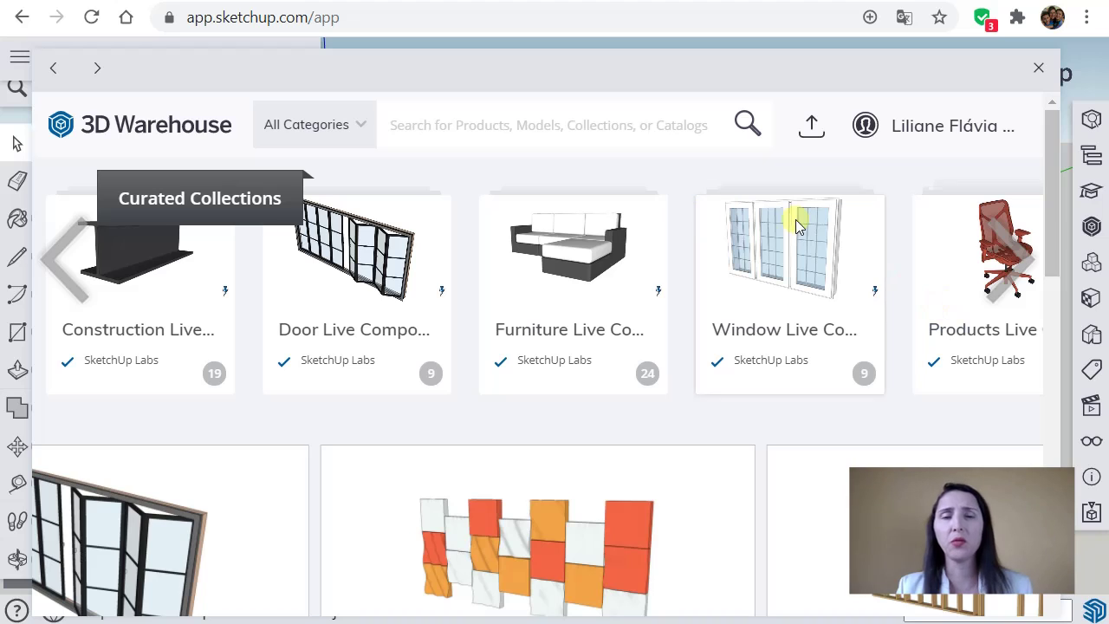
pyautogui.click(576, 128)
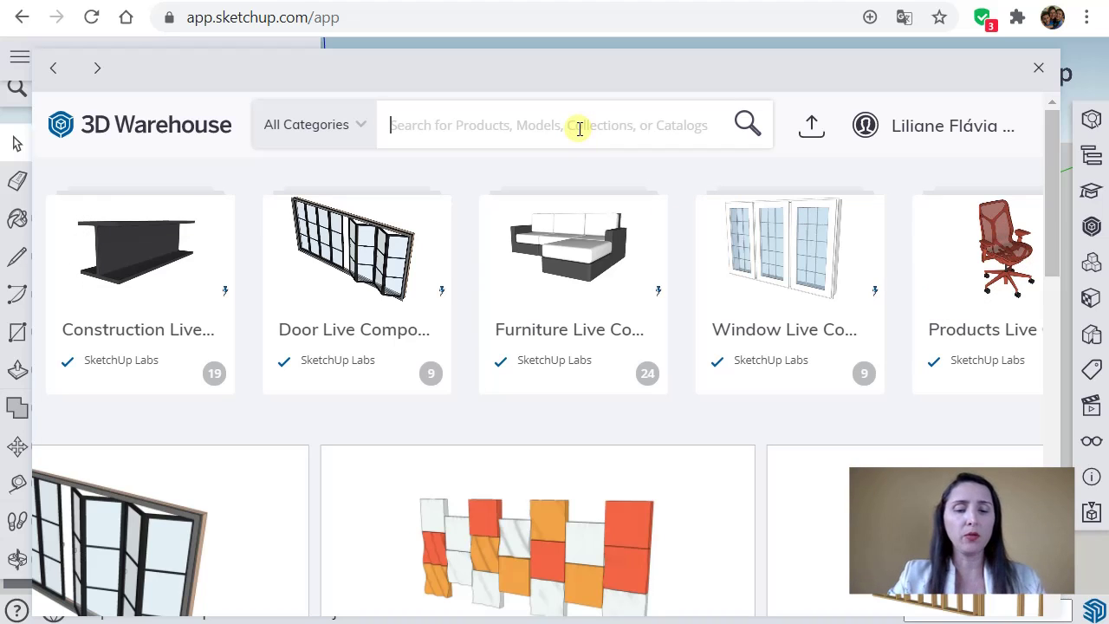
pyautogui.write('casa')
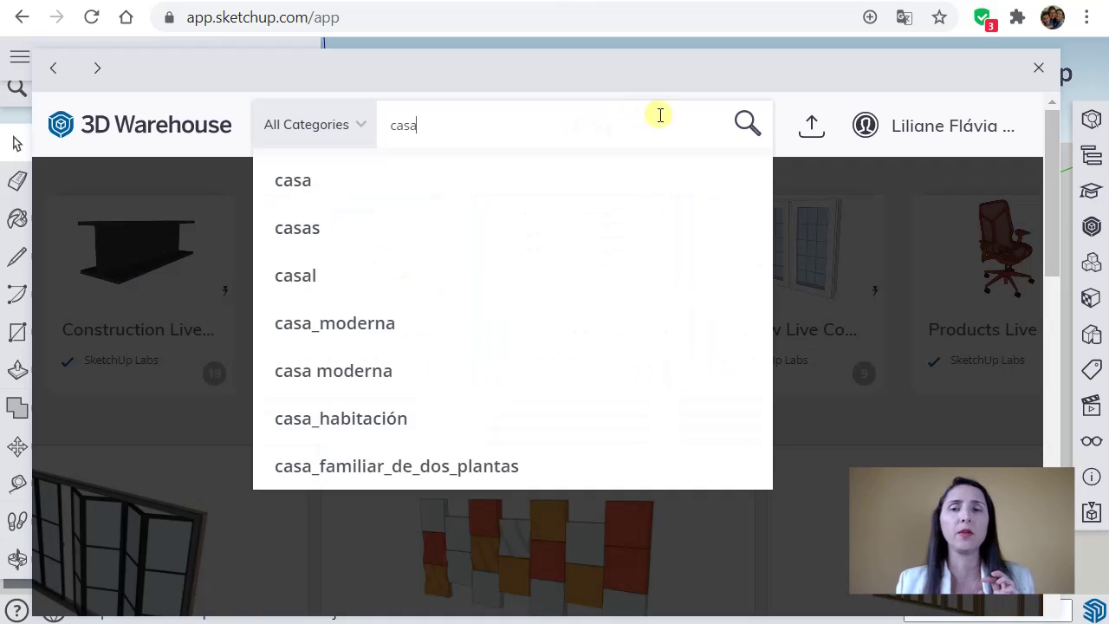
pyautogui.click(345, 180)
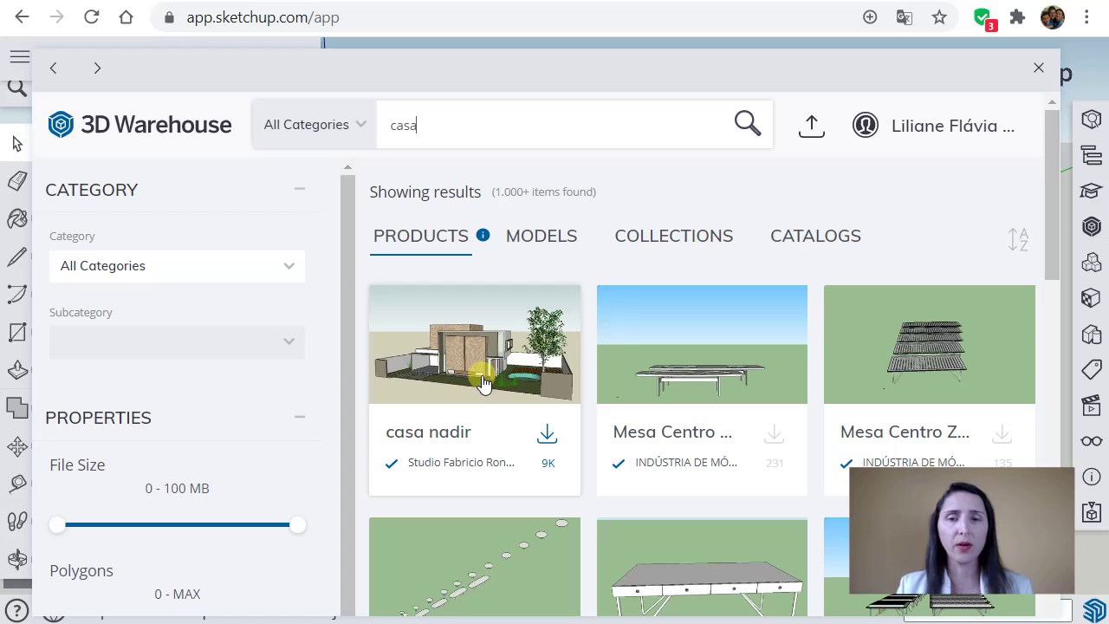
pyautogui.scroll(-3, 563, 470)
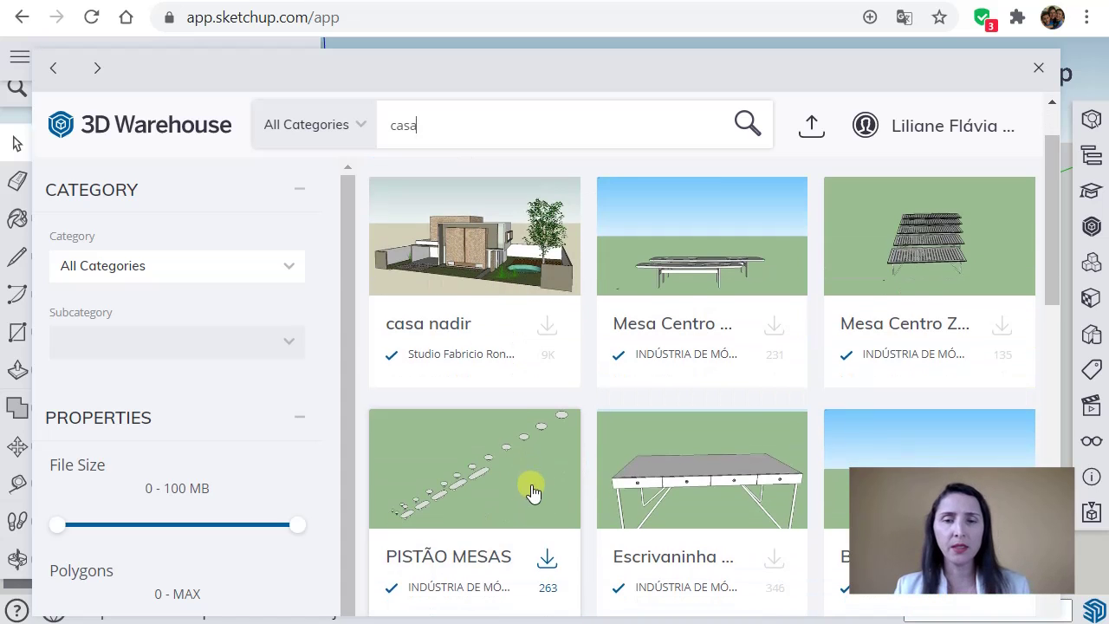
pyautogui.scroll(-3, 667, 492)
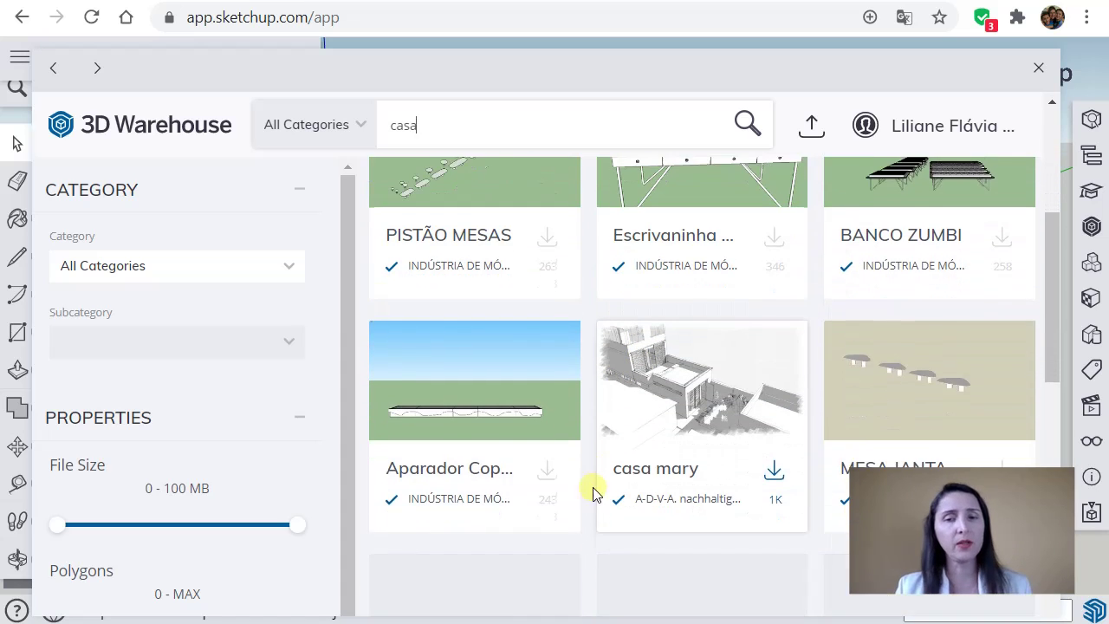
pyautogui.scroll(-8, 678, 399)
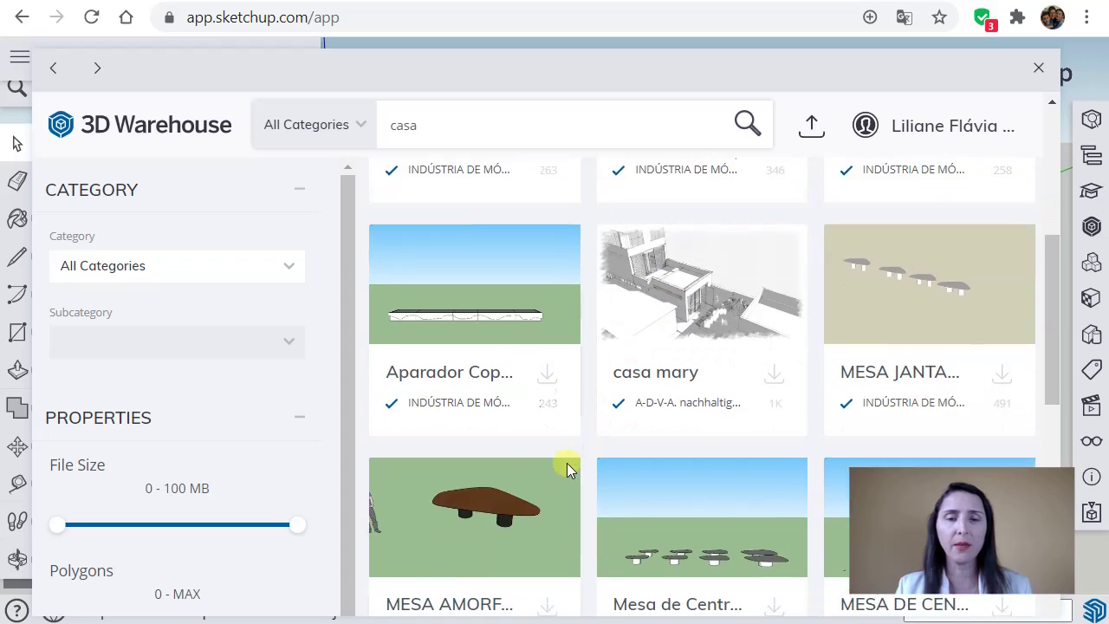
pyautogui.scroll(12, 650, 425)
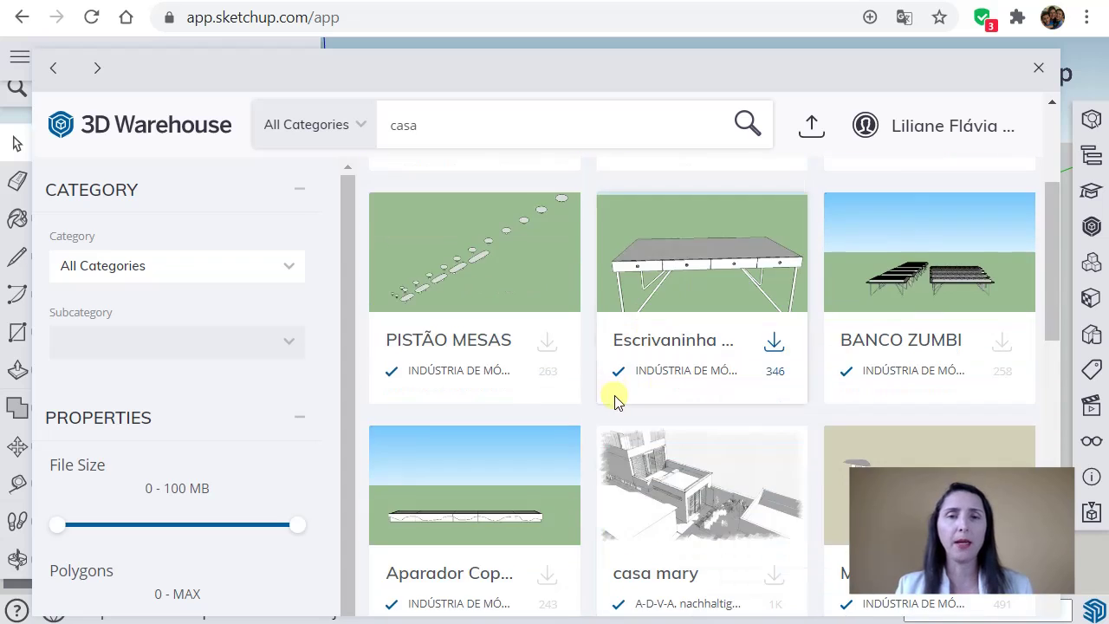
# Replace the search term with "residência" and look through the product results
pyautogui.moveTo(437, 118); pyautogui.dragTo(381, 129)
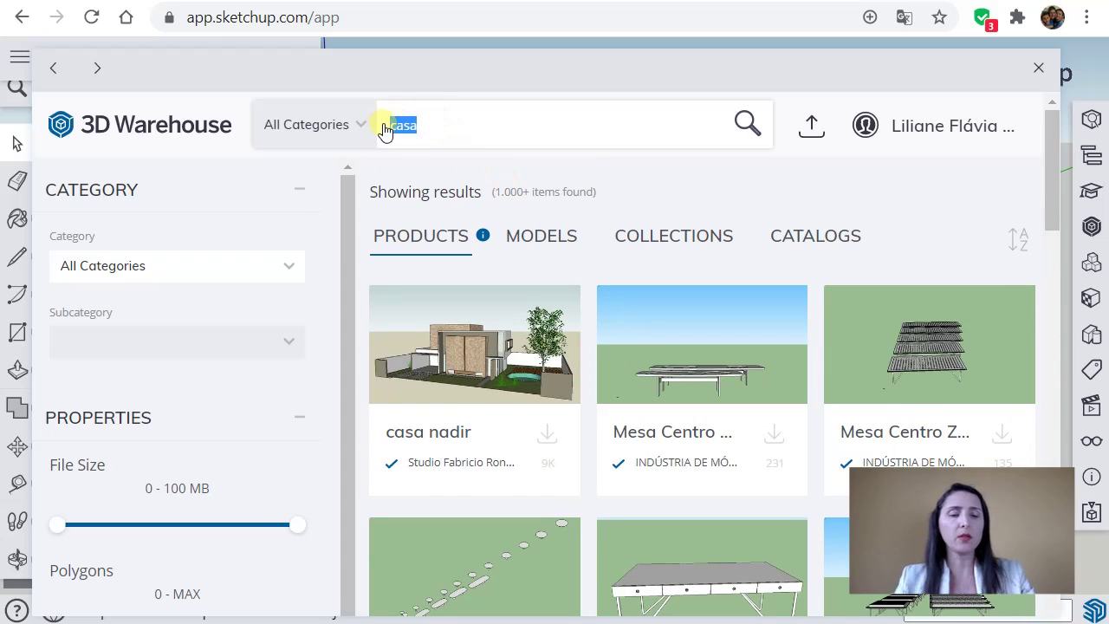
pyautogui.write('residência')
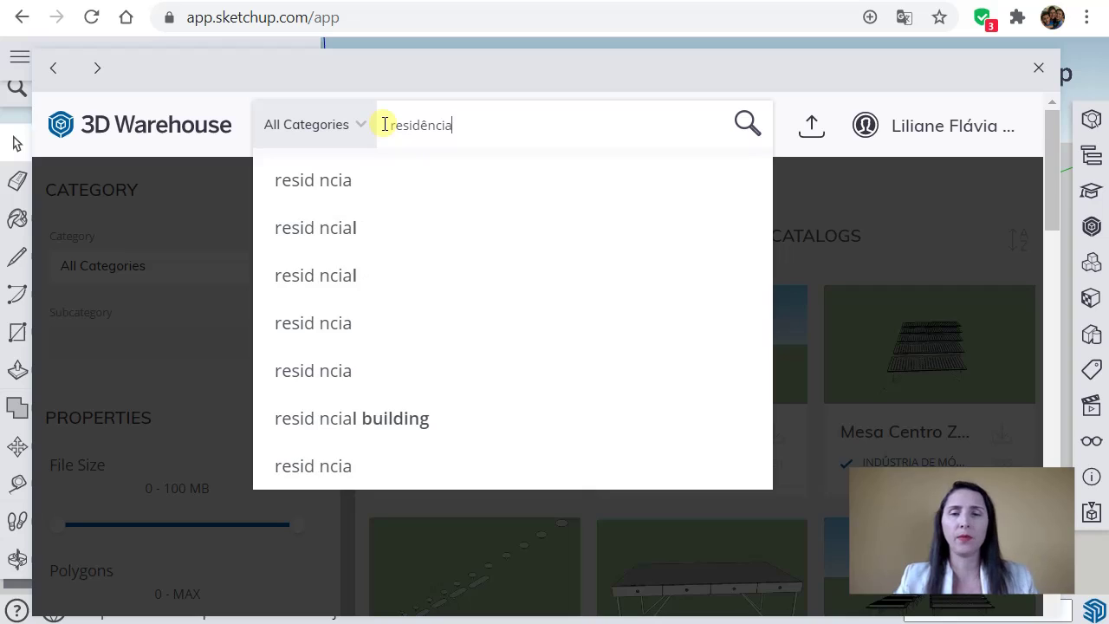
pyautogui.press('Return')
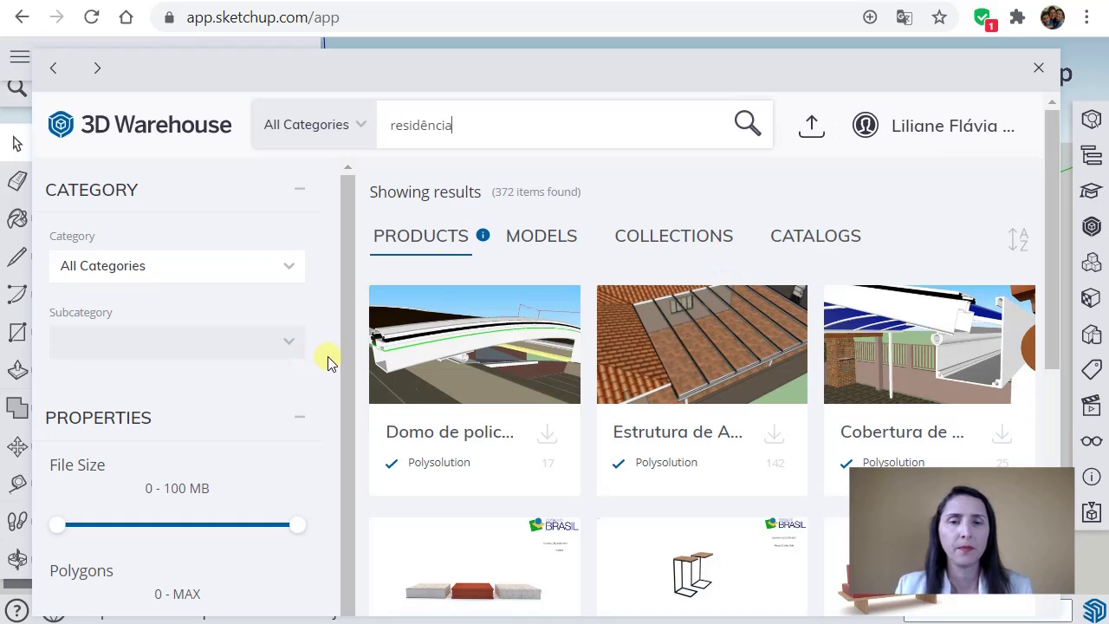
pyautogui.scroll(-5, 702, 416)
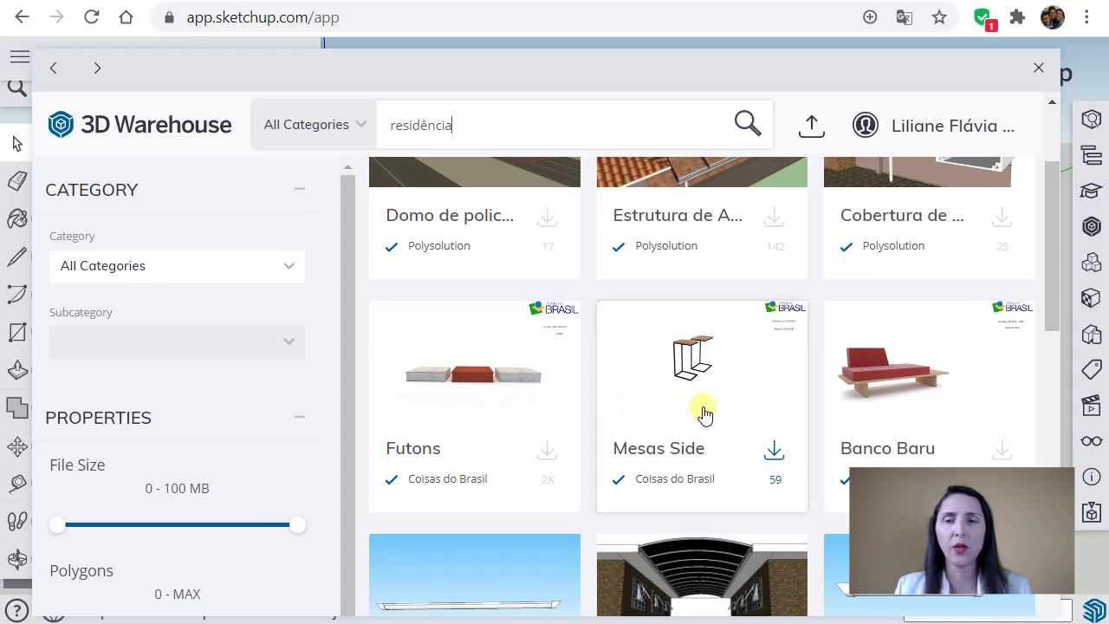
pyautogui.scroll(-7, 774, 483)
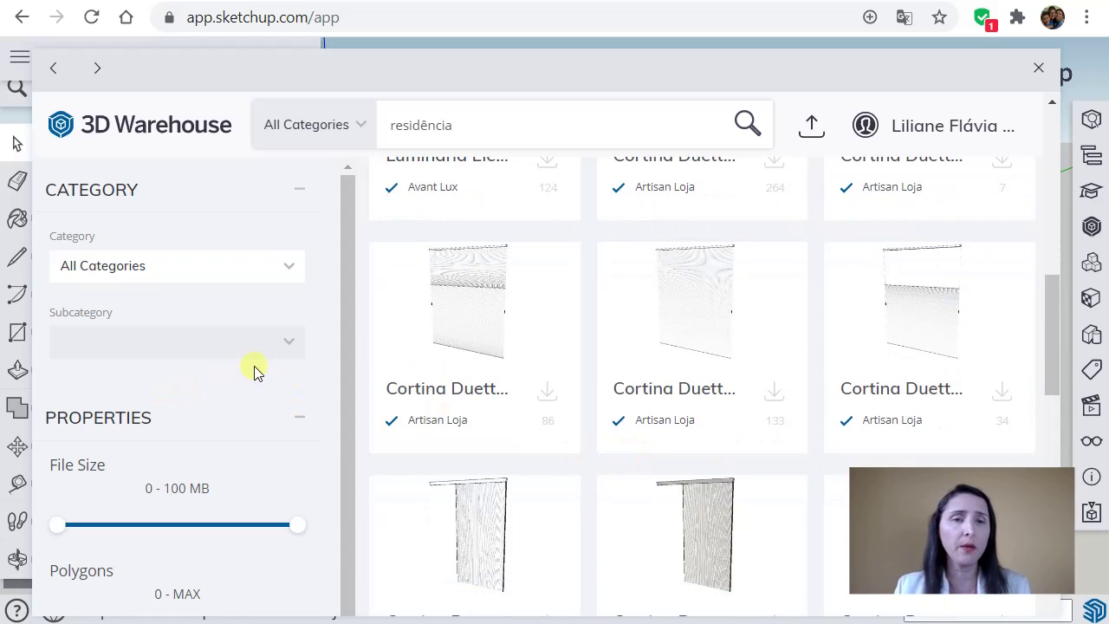
# Return to the "casa" results and bring the "casa nadir" house into the model
pyautogui.click(55, 73)
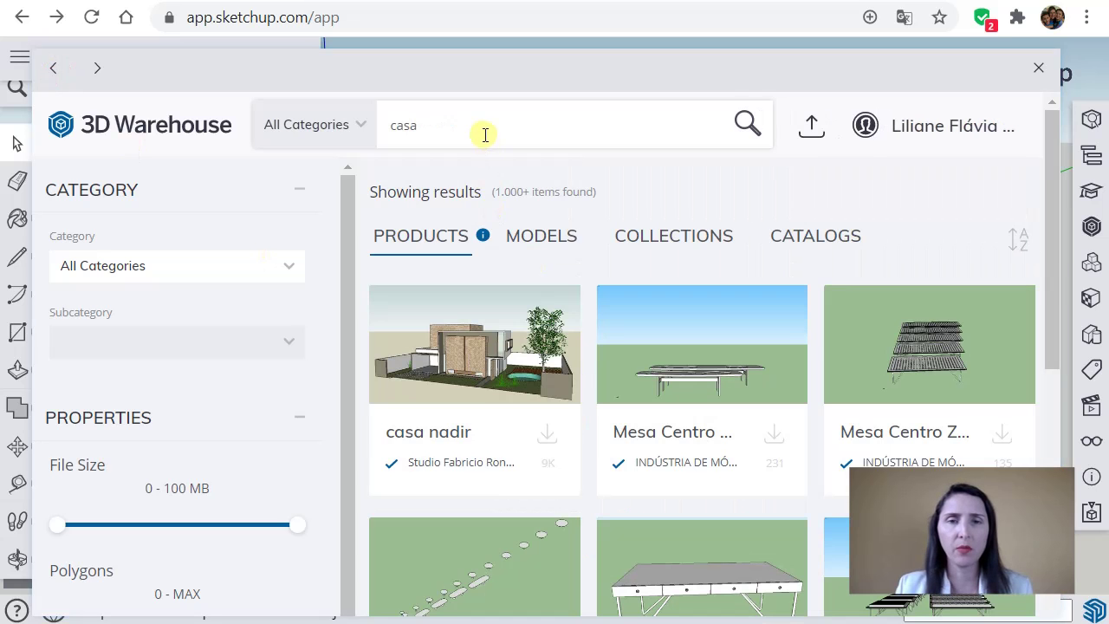
pyautogui.click(475, 362)
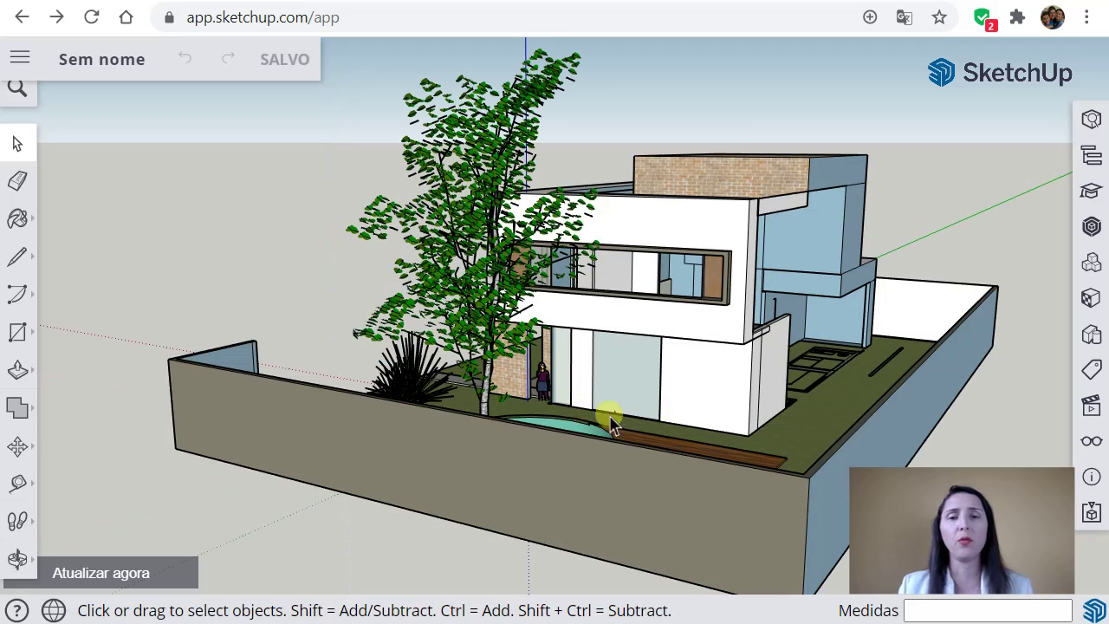
# Select the whole imported house component and inspect the full extent of its bounding box
pyautogui.scroll(-2, 607, 418)
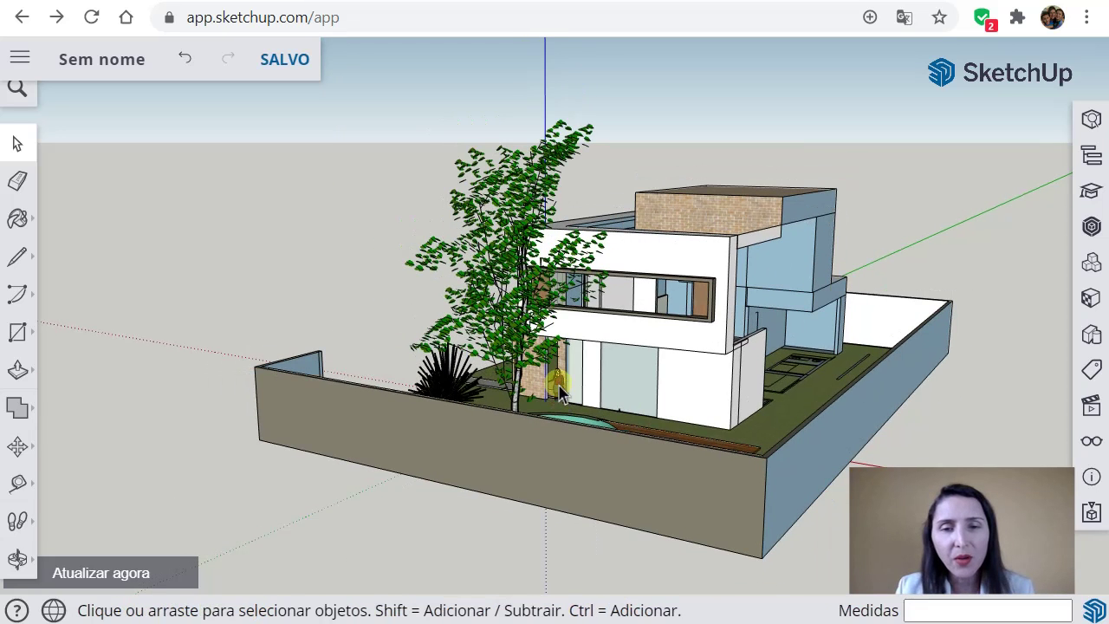
pyautogui.click(557, 392)
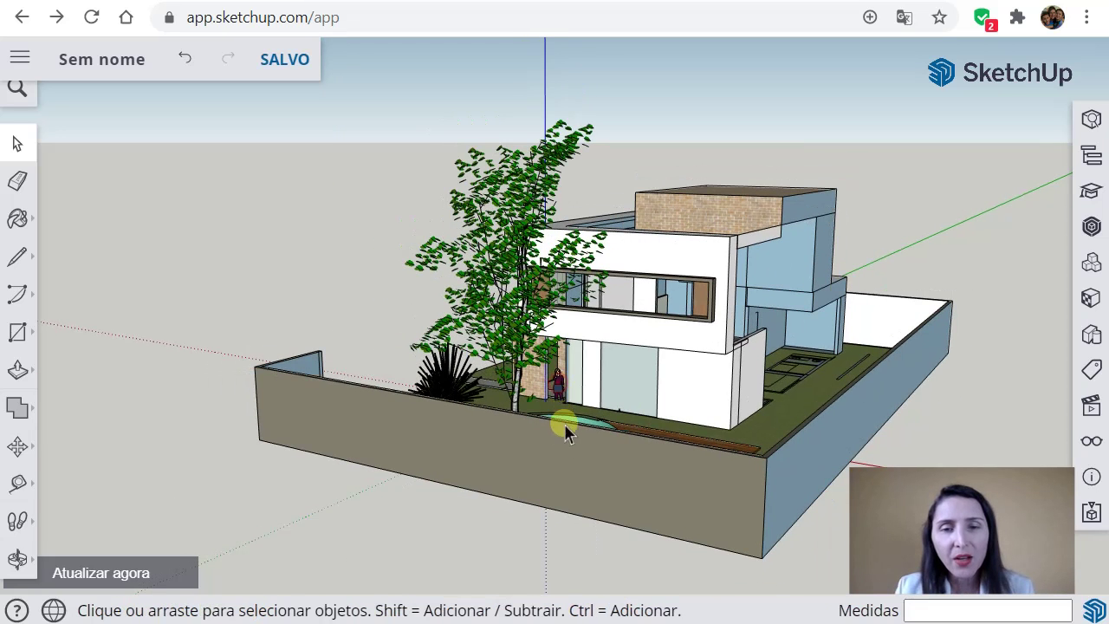
pyautogui.click(721, 468)
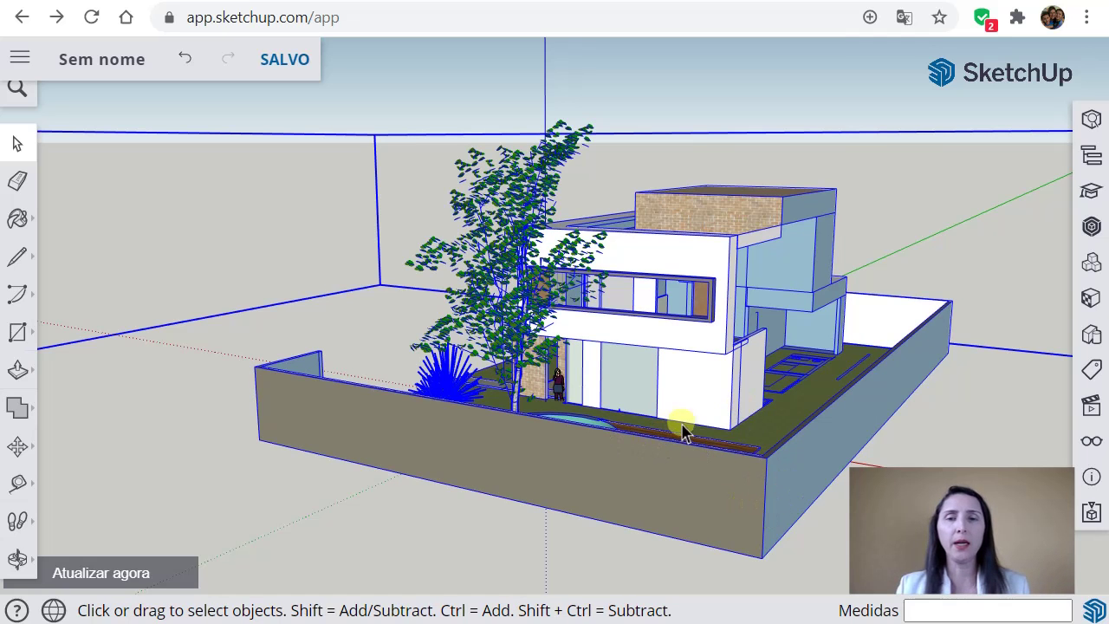
pyautogui.scroll(-3, 694, 459)
pyautogui.scroll(-3, 704, 466)
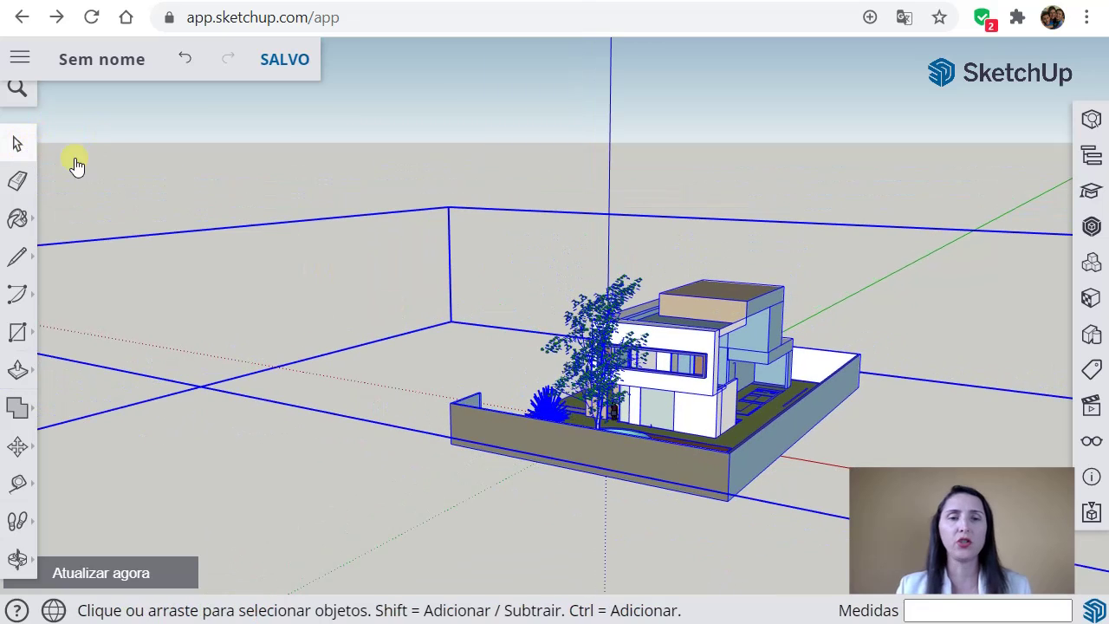
pyautogui.scroll(-3, 638, 421)
pyautogui.scroll(-3, 641, 426)
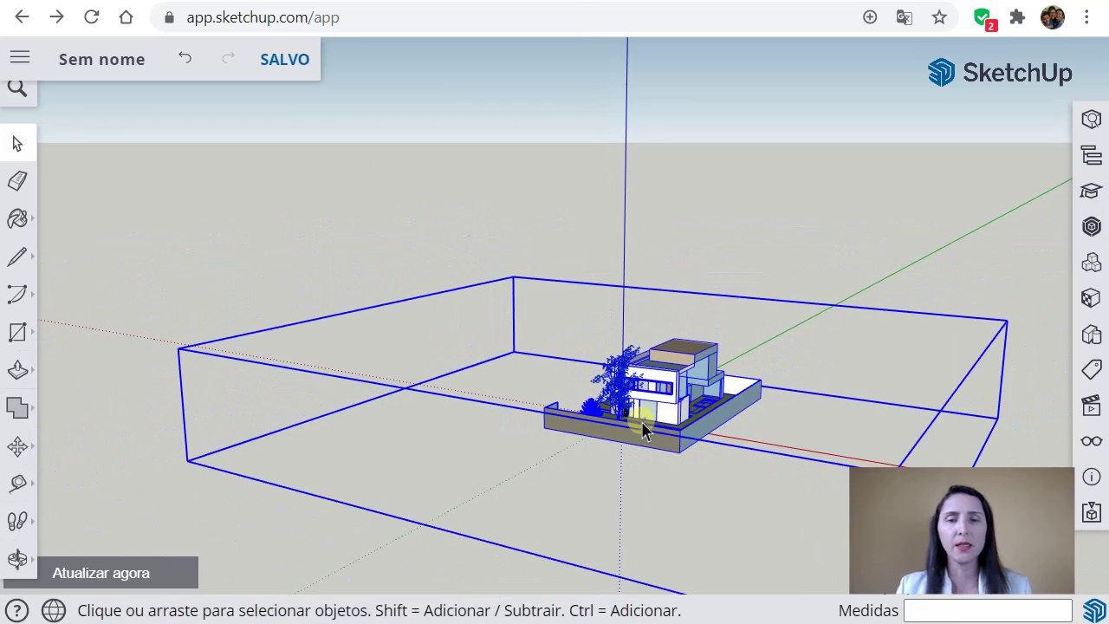
pyautogui.scroll(-3, 650, 452)
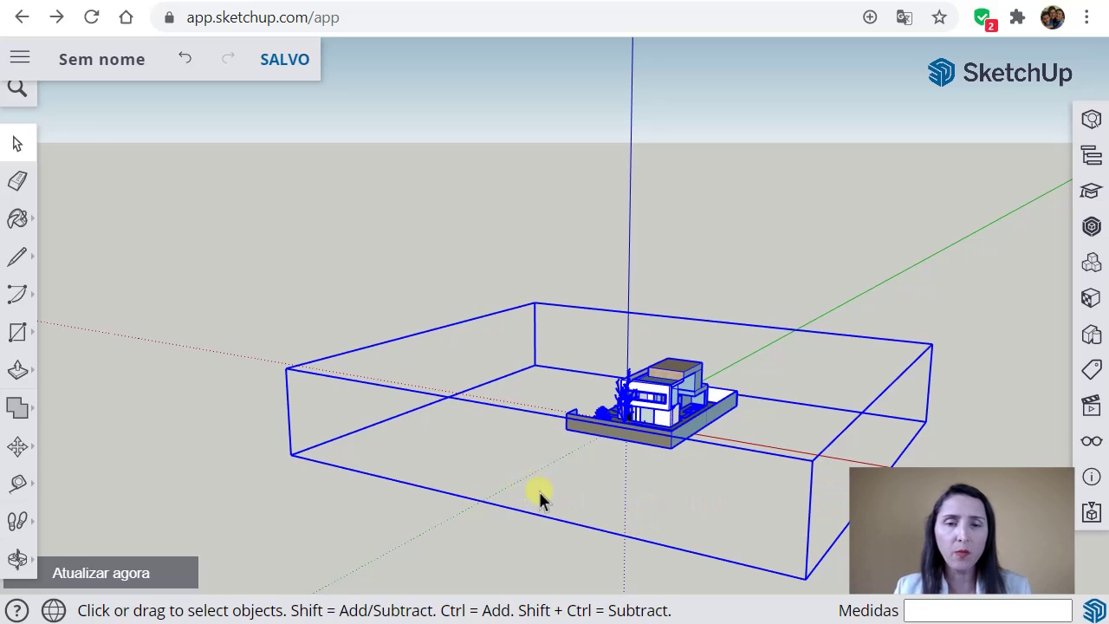
# Move the imported house about 23.5 m away from the origin by the near lower corner of its bounding box, and deselect it
pyautogui.click(15, 448)
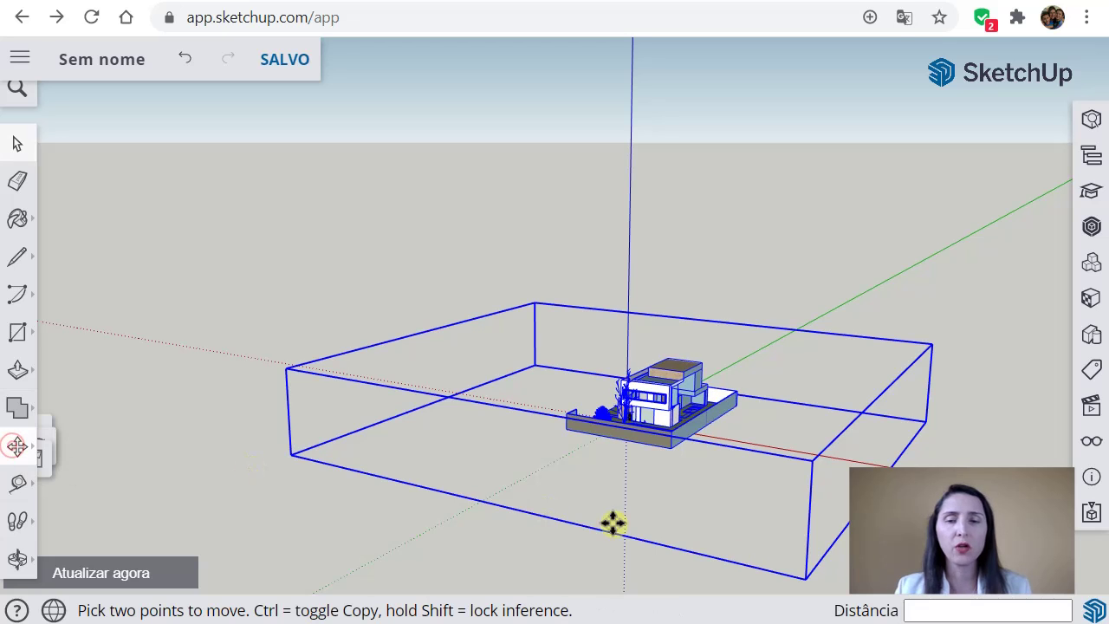
pyautogui.click(800, 576)
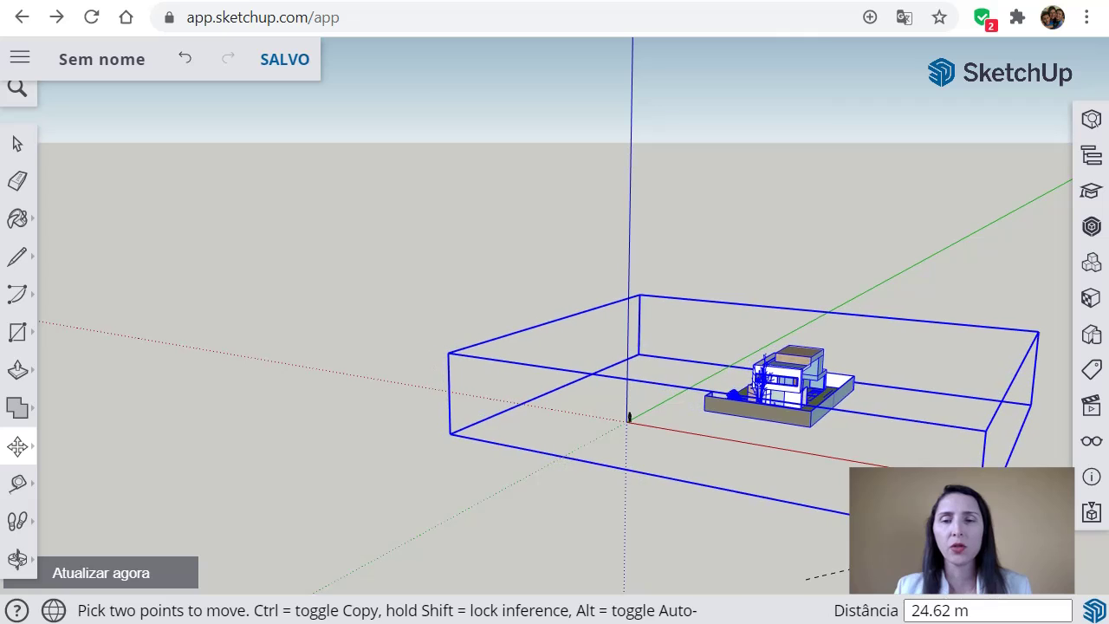
pyautogui.click(627, 419)
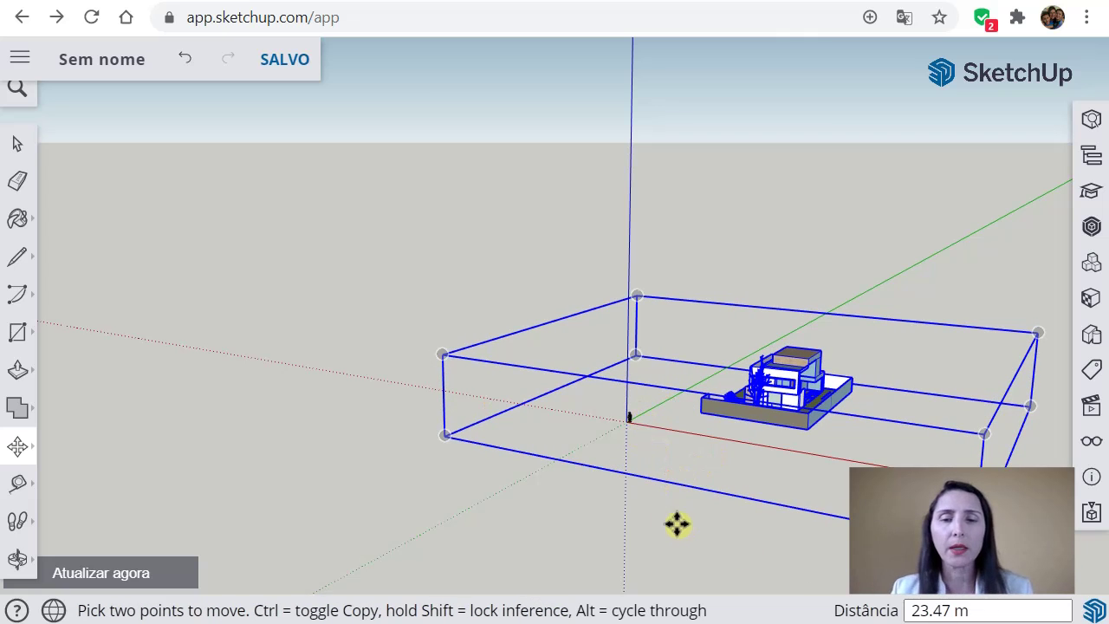
pyautogui.press('space')
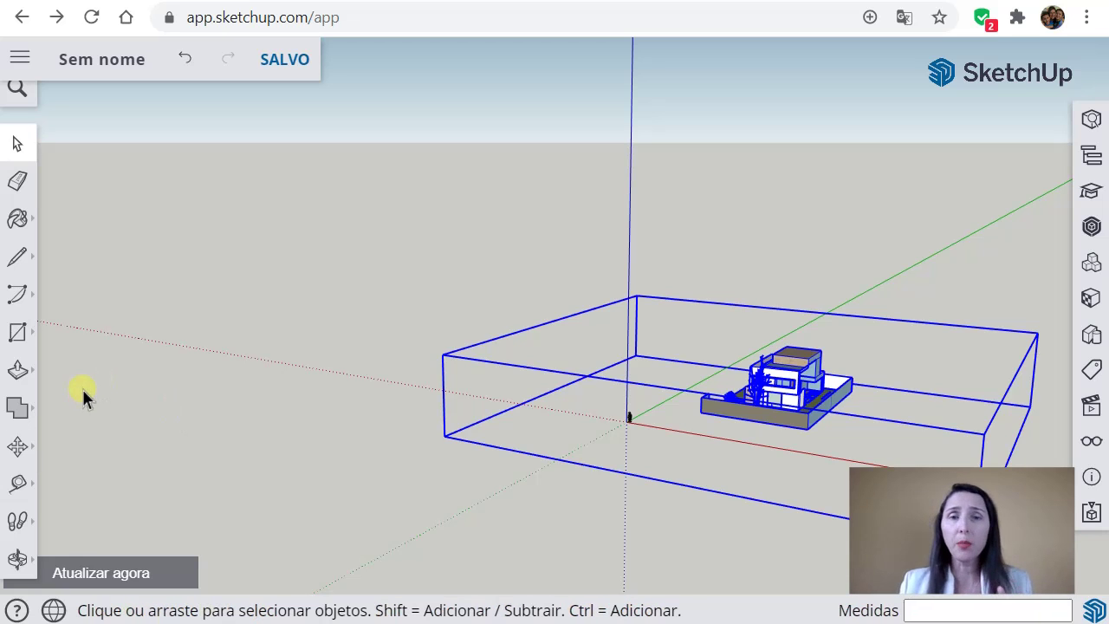
pyautogui.click(399, 483)
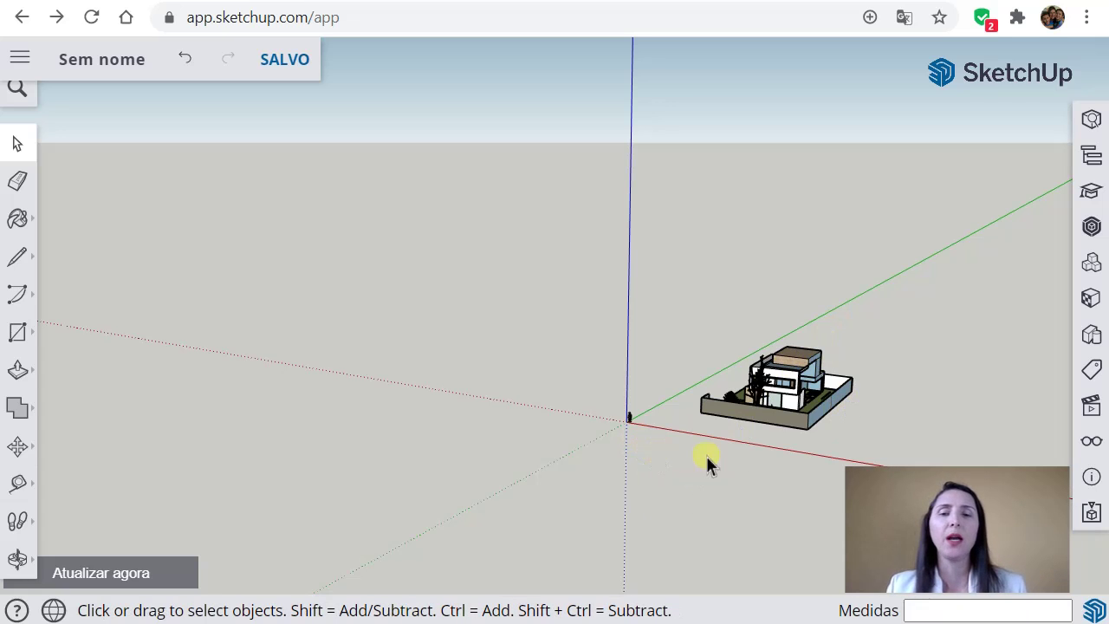
# Examine the moved house from a closer, higher viewpoint relative to the axes and the scale figure
pyautogui.moveTo(784, 466); pyautogui.dragTo(712, 446, button='middle')
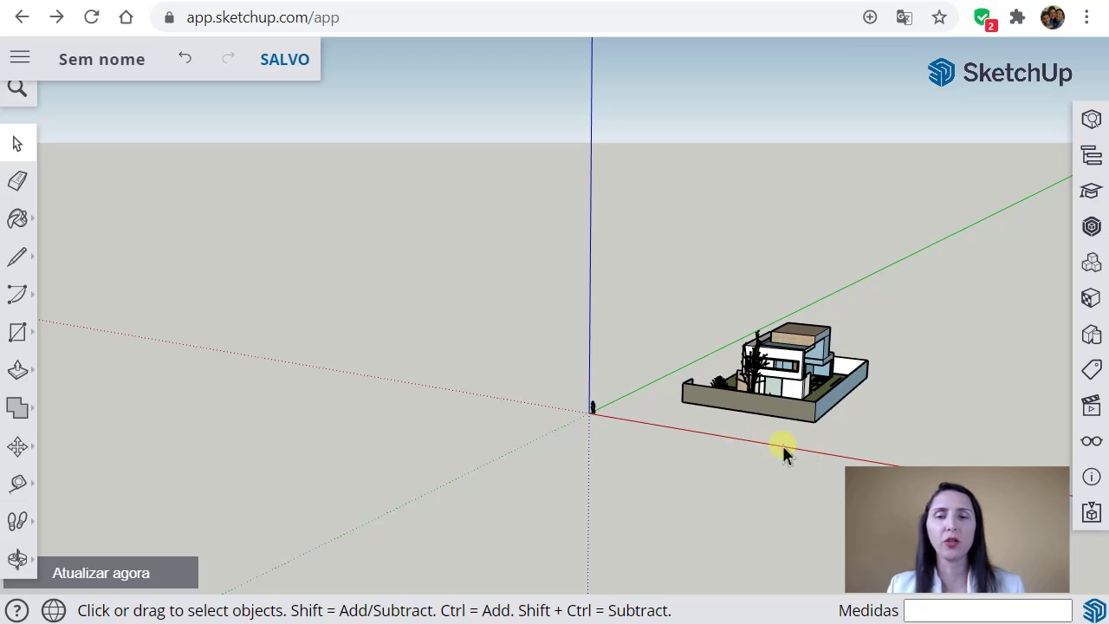
pyautogui.moveTo(796, 451); pyautogui.dragTo(833, 518, button='middle')
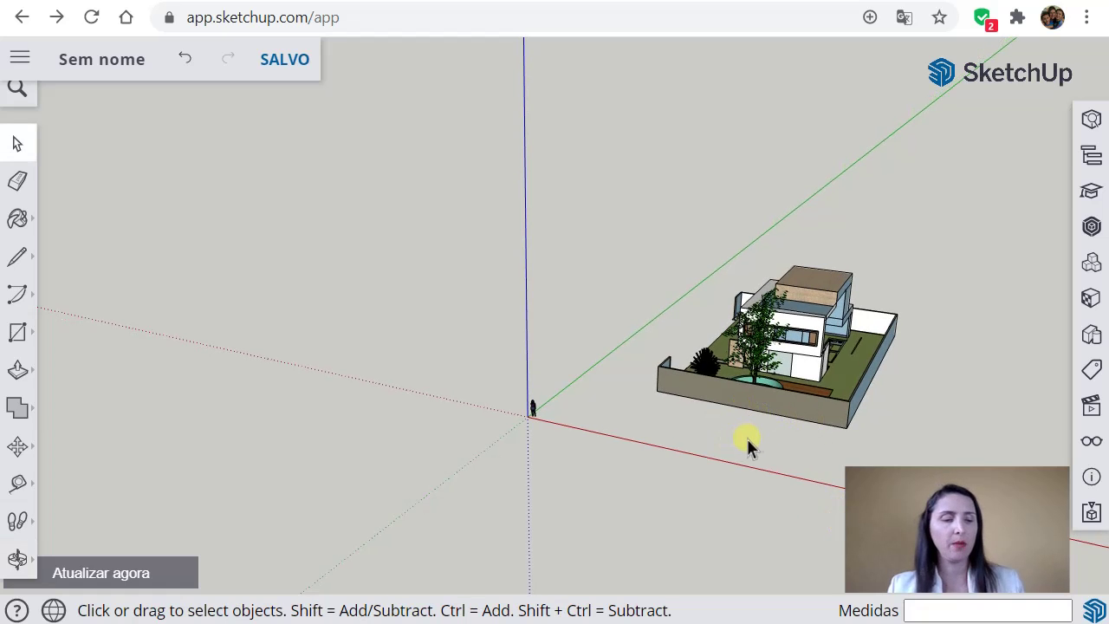
pyautogui.moveTo(656, 401); pyautogui.dragTo(544, 431, button='middle')
pyautogui.scroll(2, 507, 407)
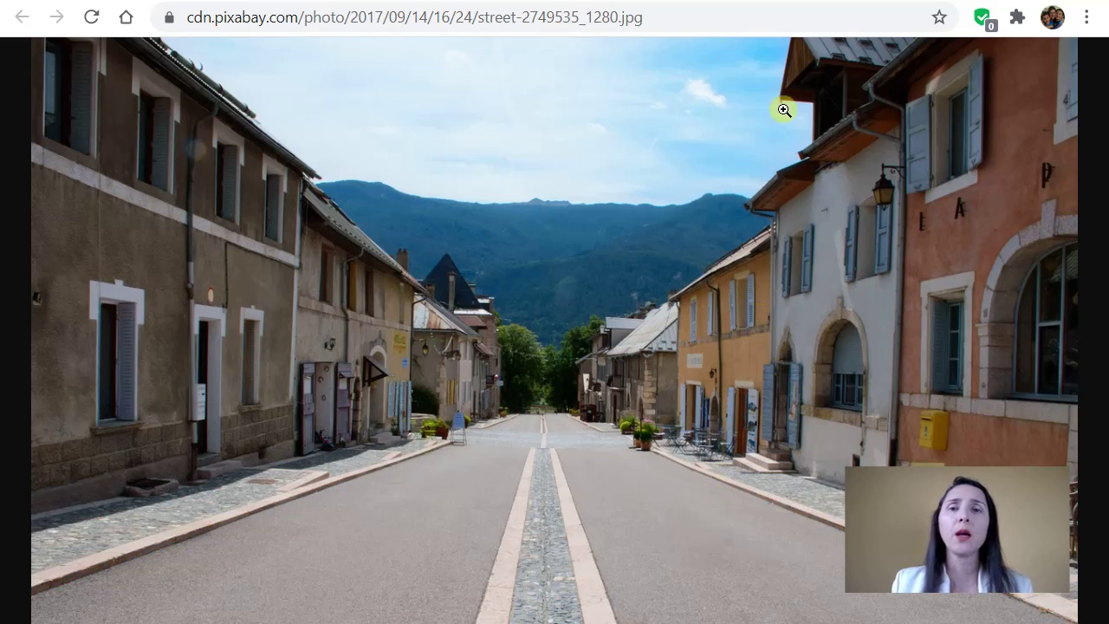
# Switch to the Google Street View of the Palmas shopping street and compare the Guiness storefront with the building across the road
pyautogui.click(677, 0)
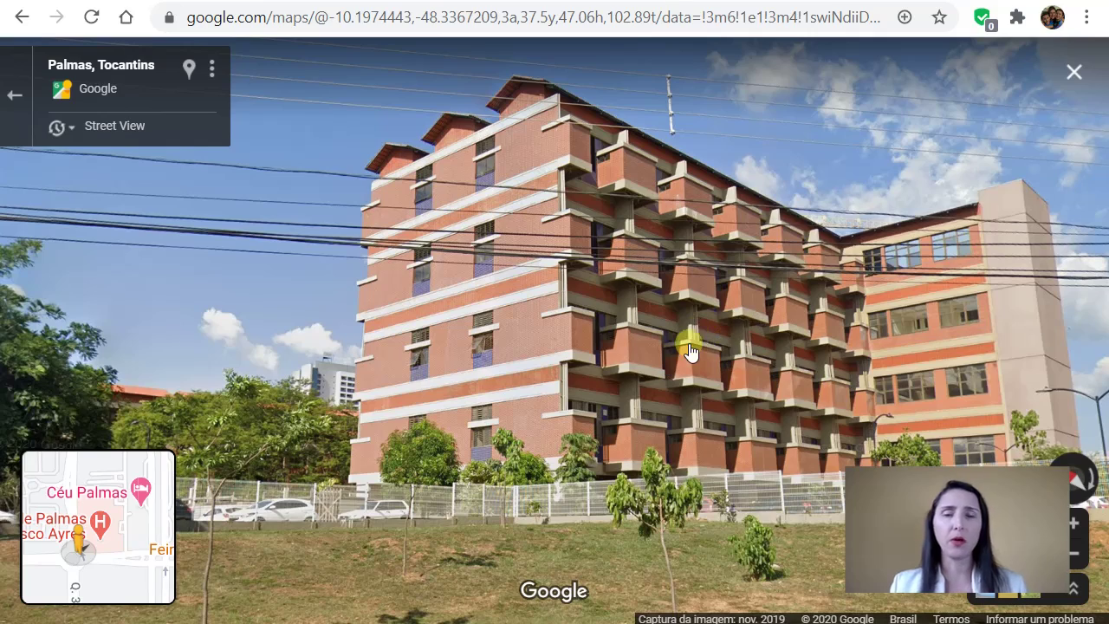
pyautogui.click(812, 0)
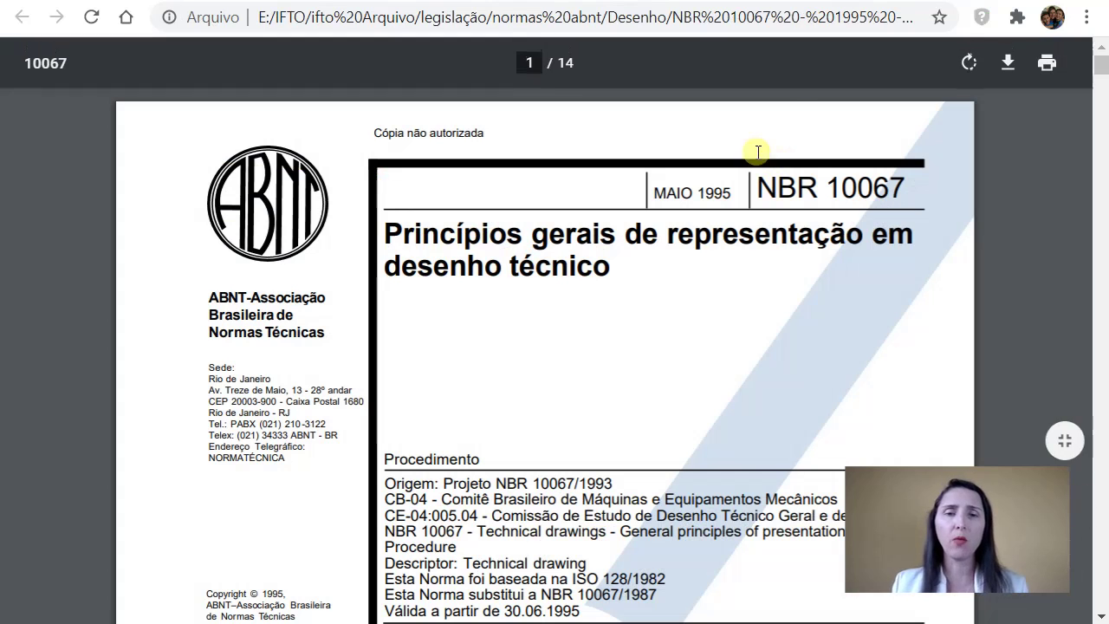
pyautogui.click(624, 0)
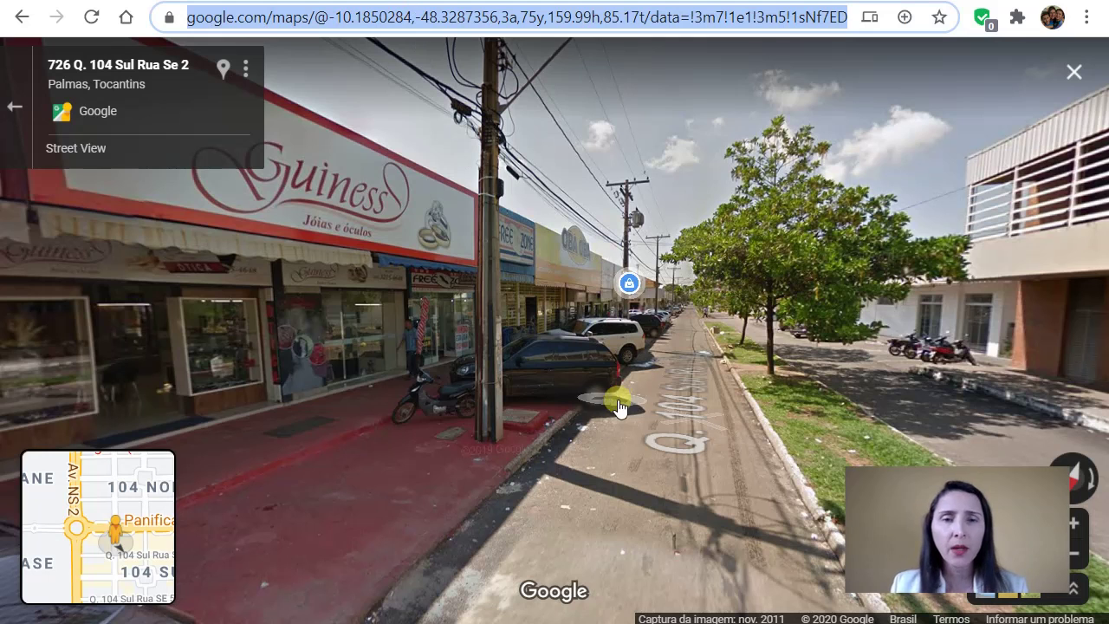
pyautogui.click(572, 454)
pyautogui.moveTo(575, 454); pyautogui.dragTo(918, 475)
pyautogui.click(761, 457)
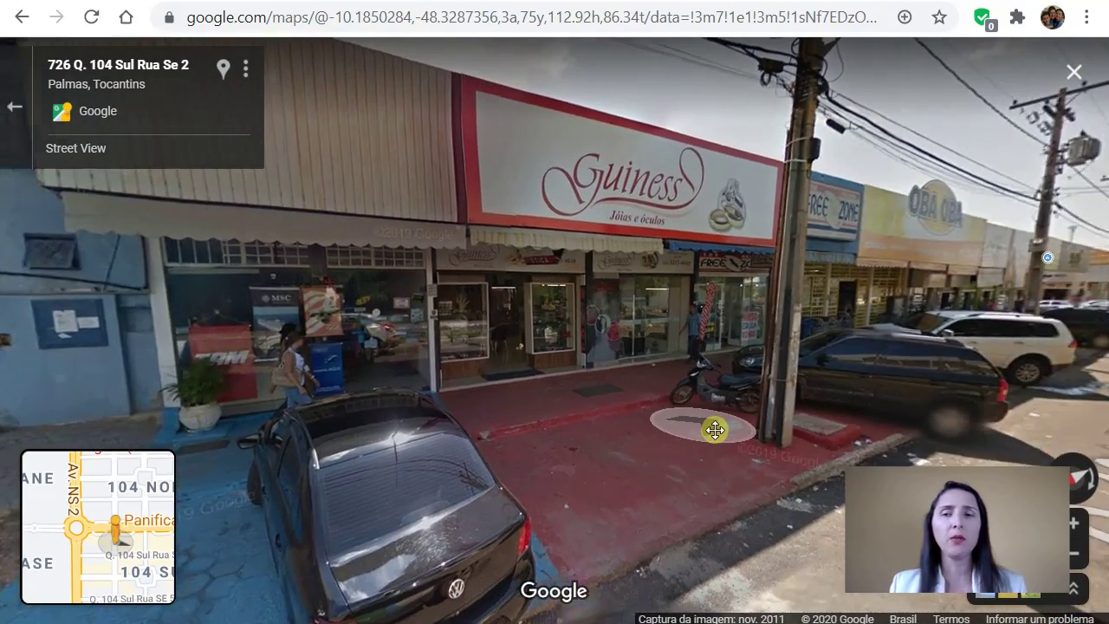
pyautogui.moveTo(715, 430); pyautogui.dragTo(491, 436)
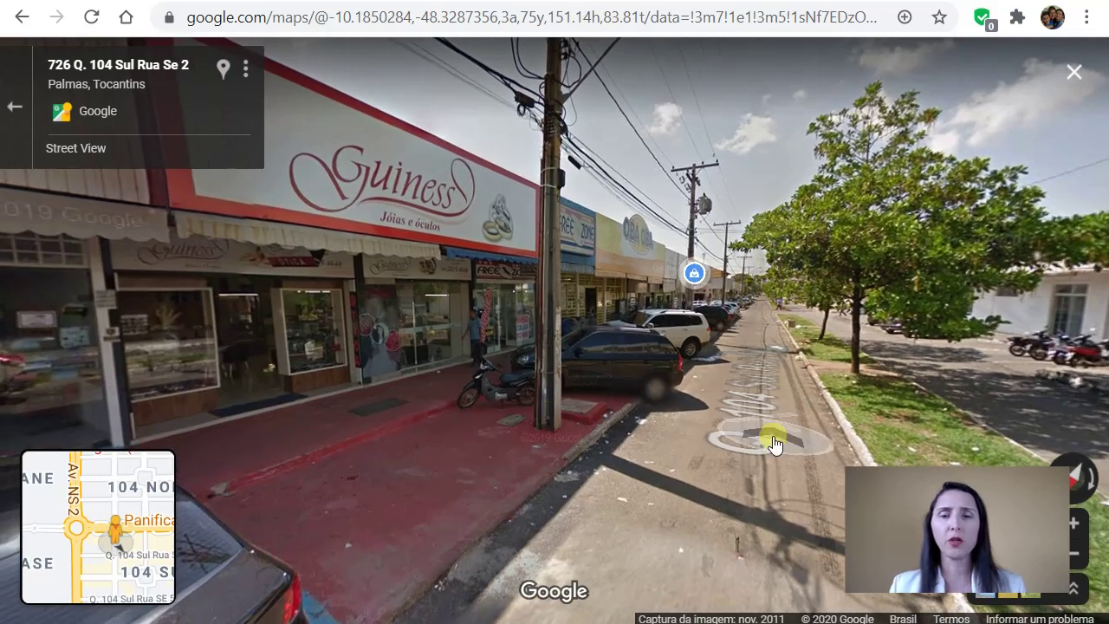
pyautogui.moveTo(774, 444); pyautogui.dragTo(336, 347)
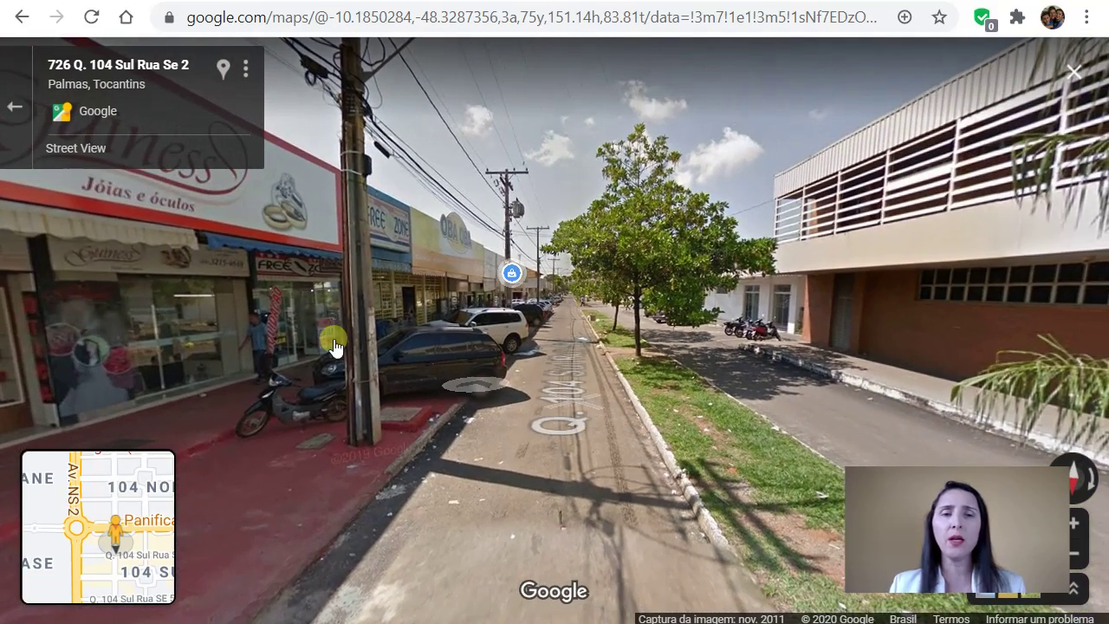
pyautogui.moveTo(891, 425); pyautogui.dragTo(633, 426)
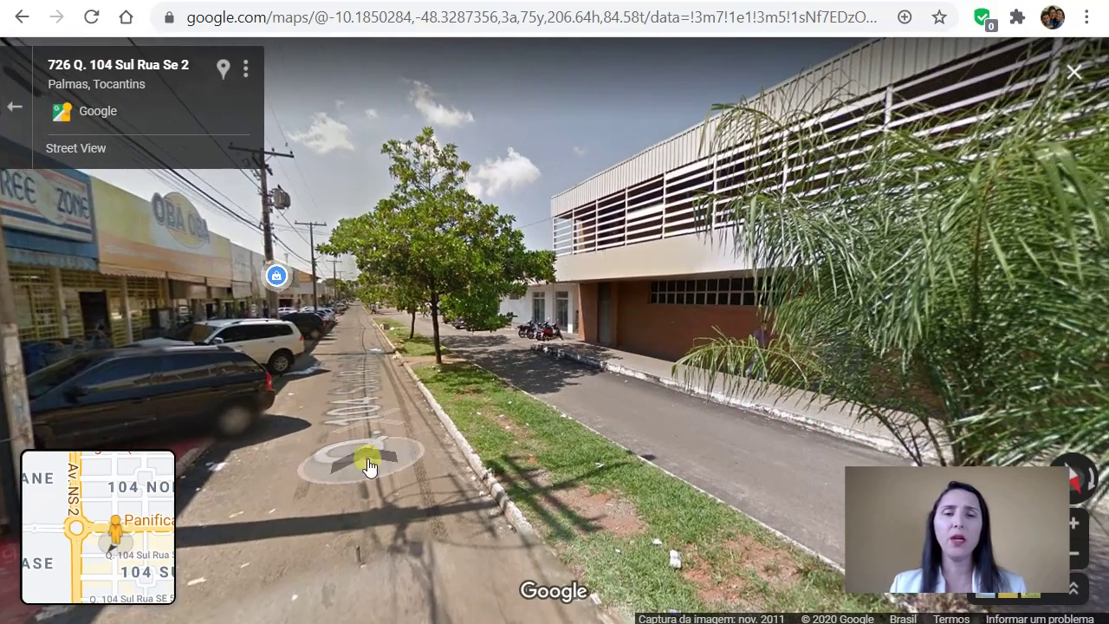
pyautogui.moveTo(366, 458); pyautogui.dragTo(694, 442)
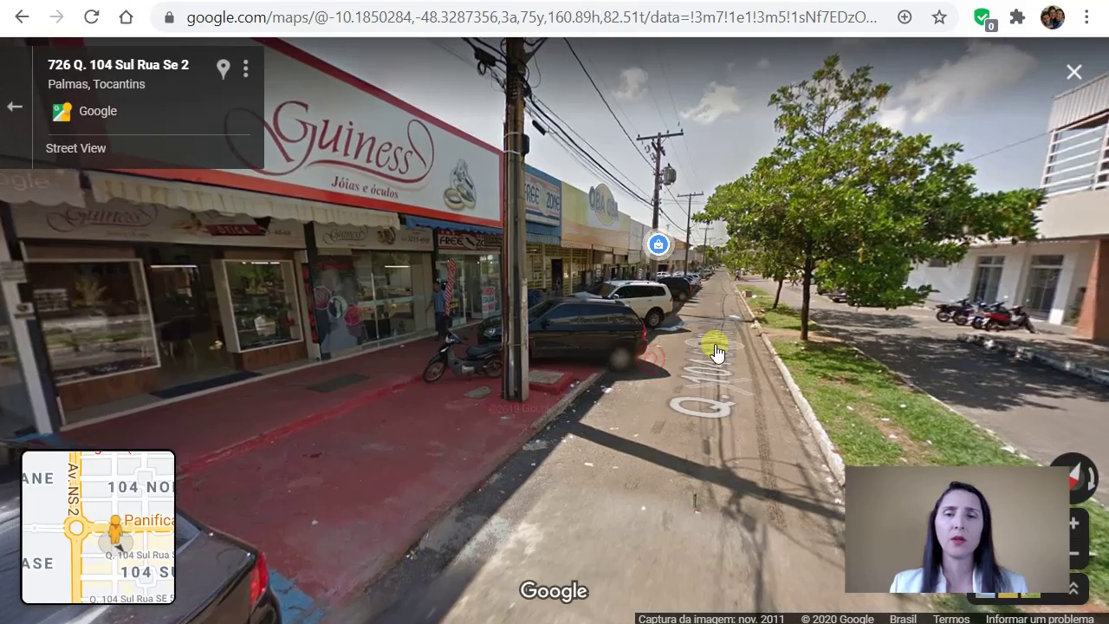
# Examine near and far parts of the shopping street to see how its lines and object sizes recede into the distance
pyautogui.scroll(-2, 710, 344)
pyautogui.click(698, 368)
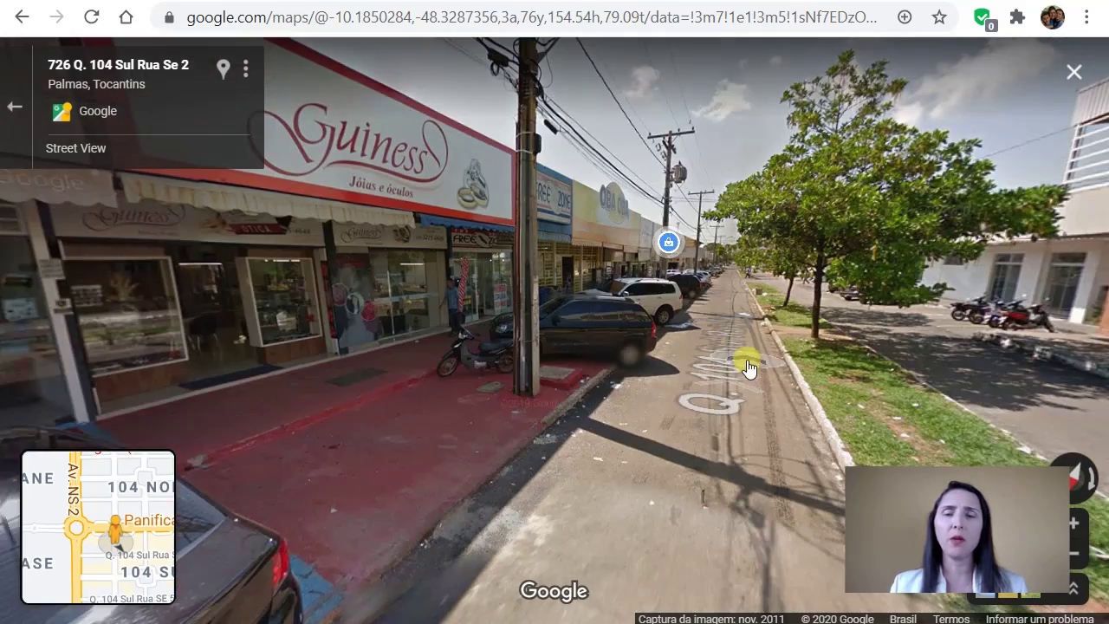
pyautogui.moveTo(749, 369); pyautogui.dragTo(661, 390)
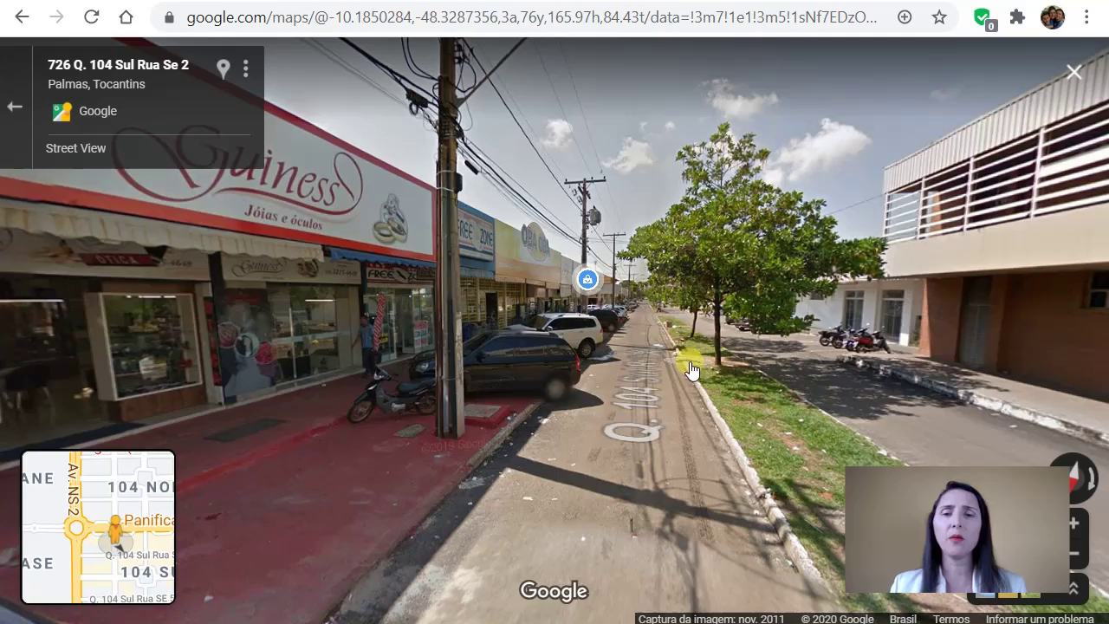
pyautogui.click(617, 394)
pyautogui.click(625, 427)
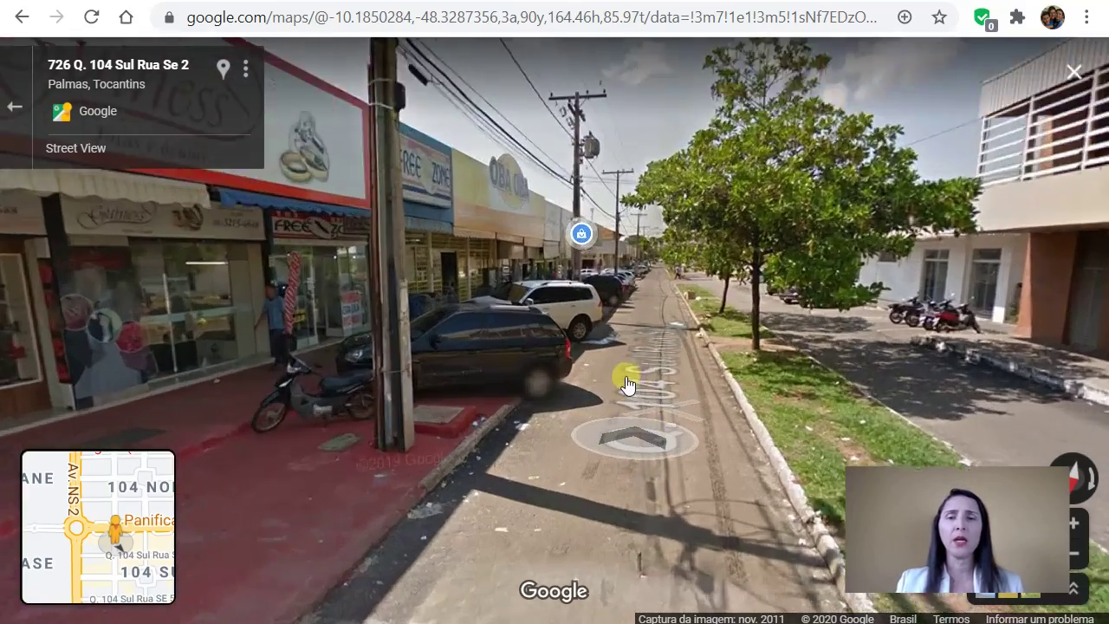
pyautogui.click(705, 341)
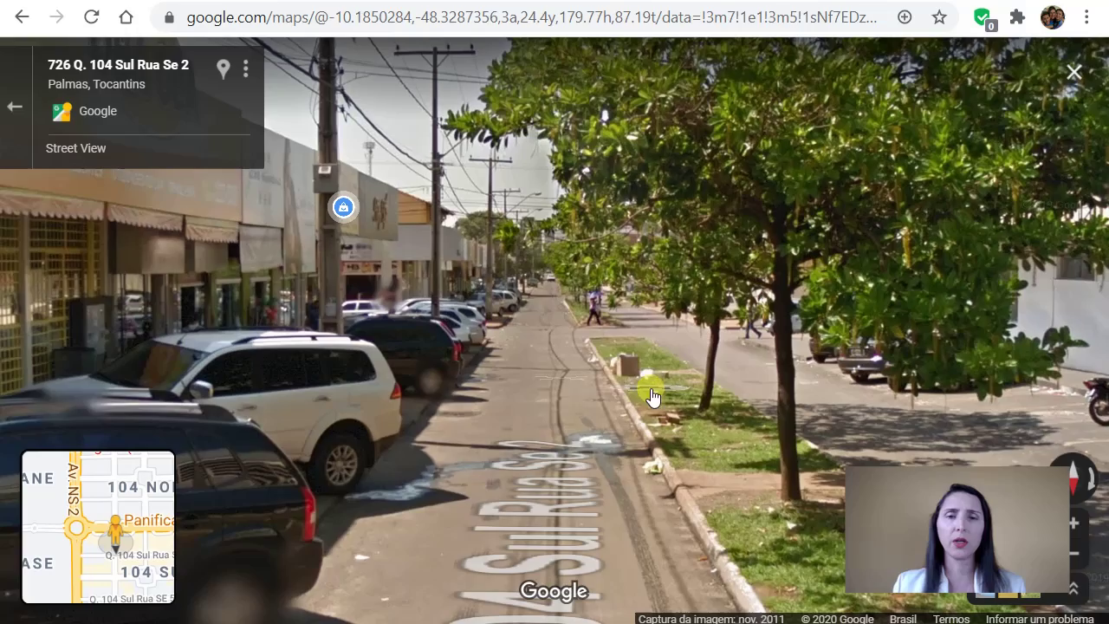
pyautogui.click(567, 406)
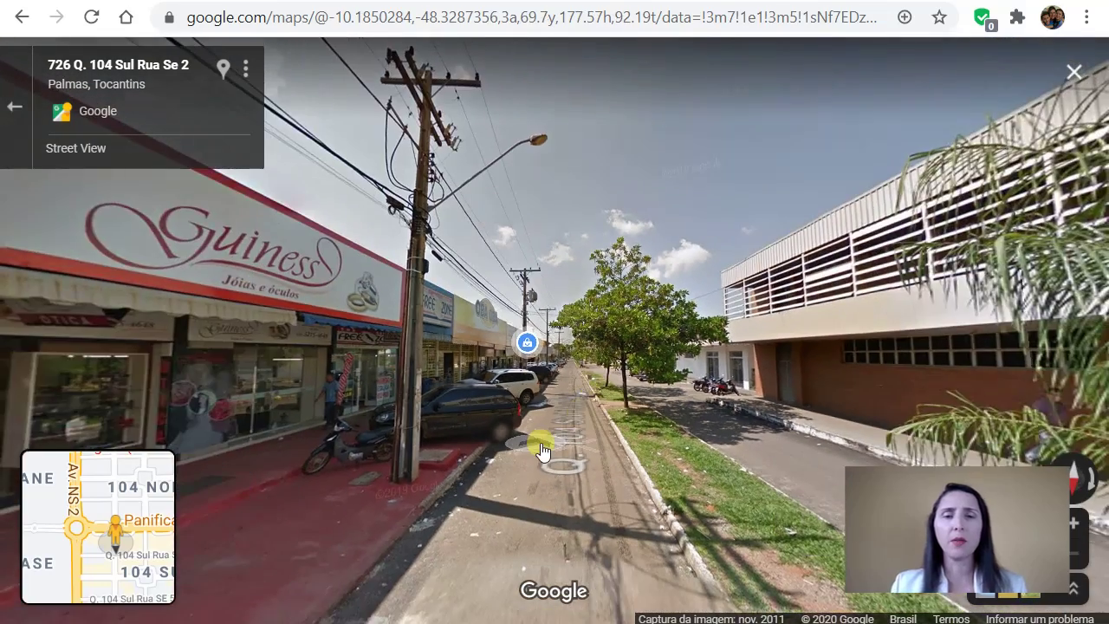
pyautogui.click(540, 449)
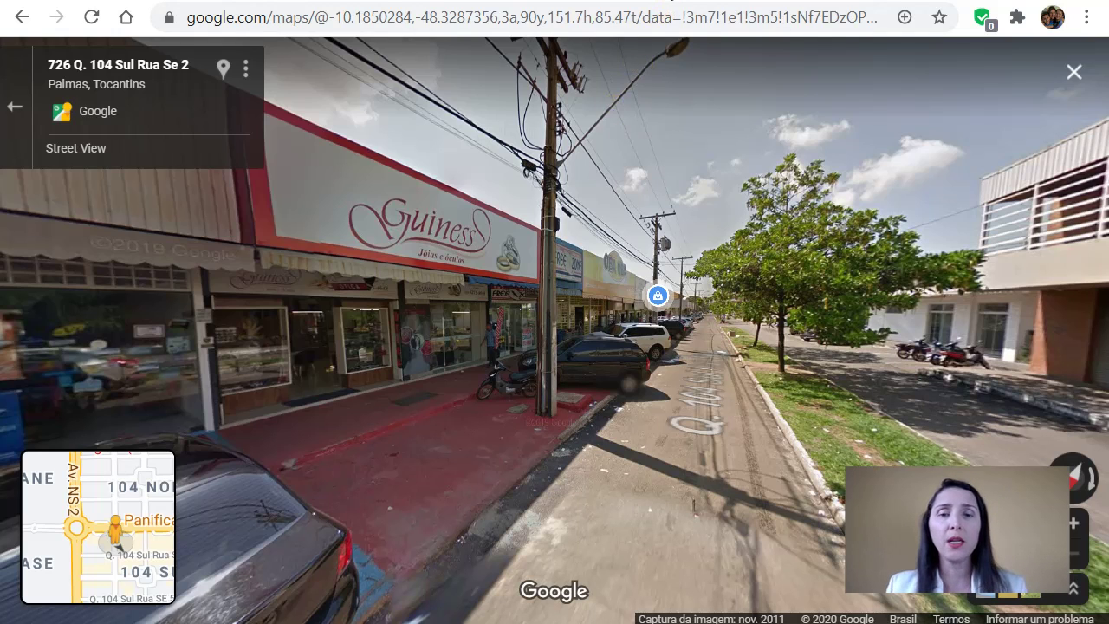
# Switch to the Street View of the red-brick building in Palmas and view its two façades from a wider distance
pyautogui.click(637, 2)
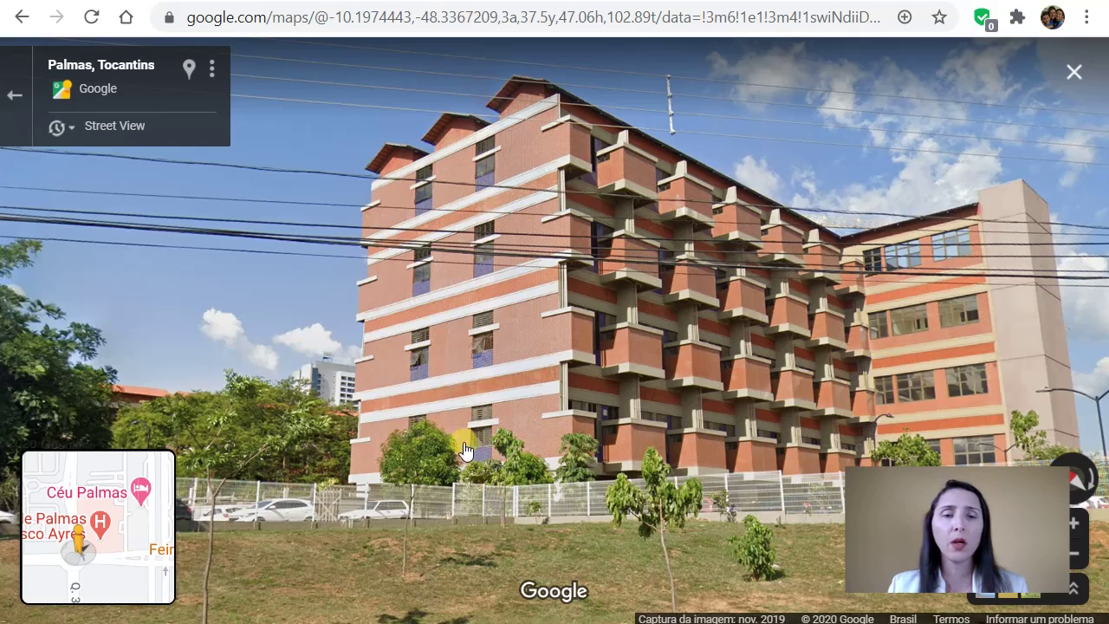
pyautogui.moveTo(587, 418); pyautogui.dragTo(543, 408)
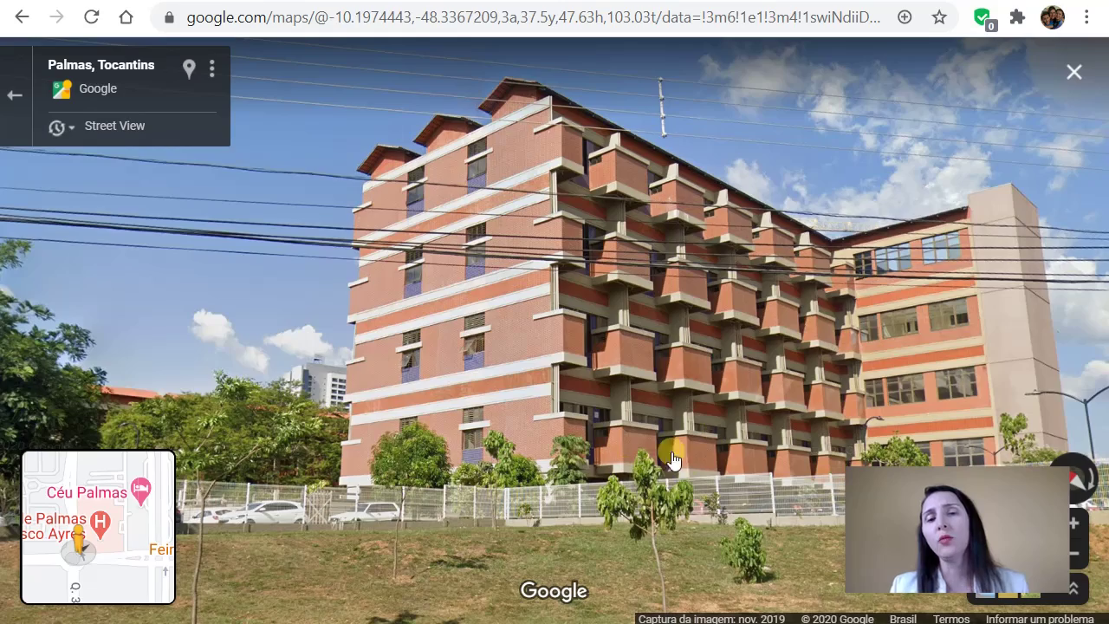
pyautogui.scroll(3, 570, 444)
pyautogui.scroll(-4, 568, 424)
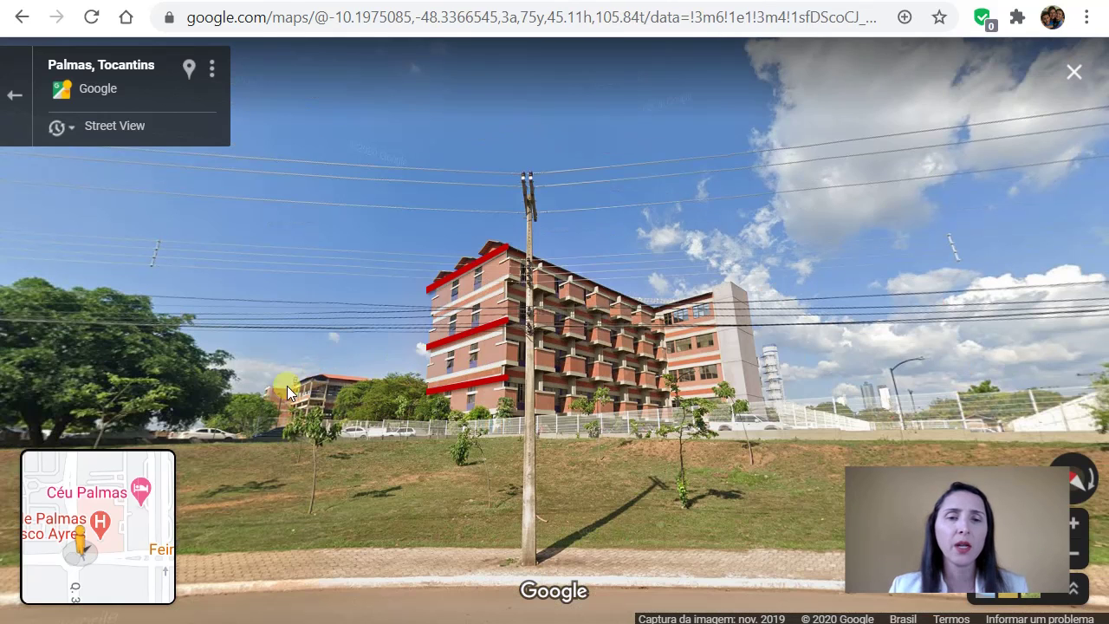
pyautogui.click(188, 418)
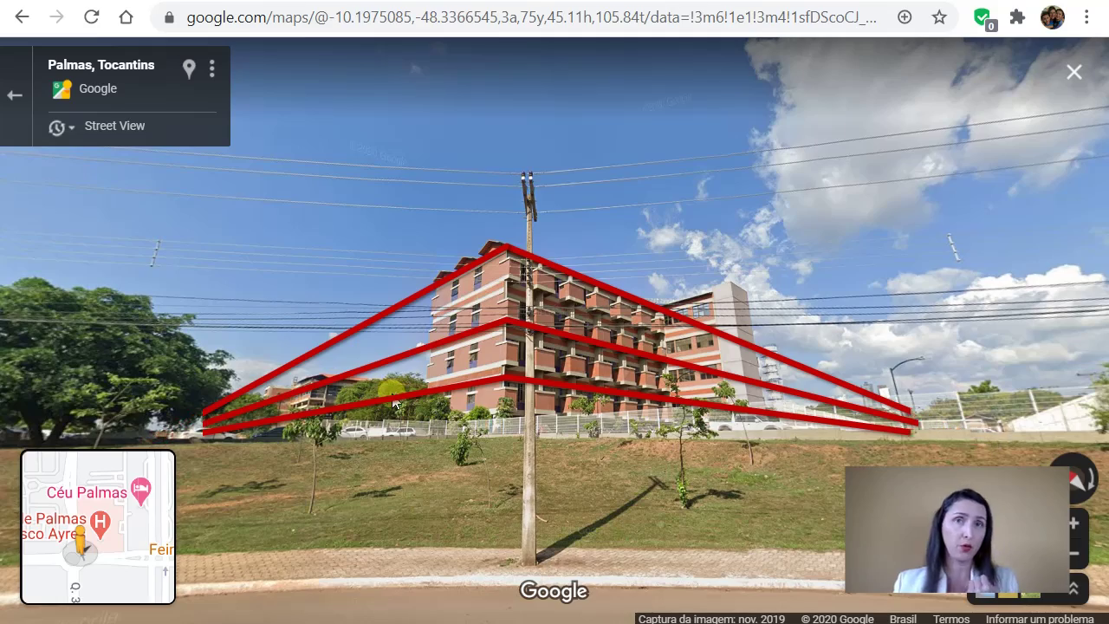
# Examine the red-brick building's corner and façade lines at close and wide range to study two-point perspective
pyautogui.moveTo(550, 342); pyautogui.dragTo(521, 539)
pyautogui.scroll(3, 521, 540)
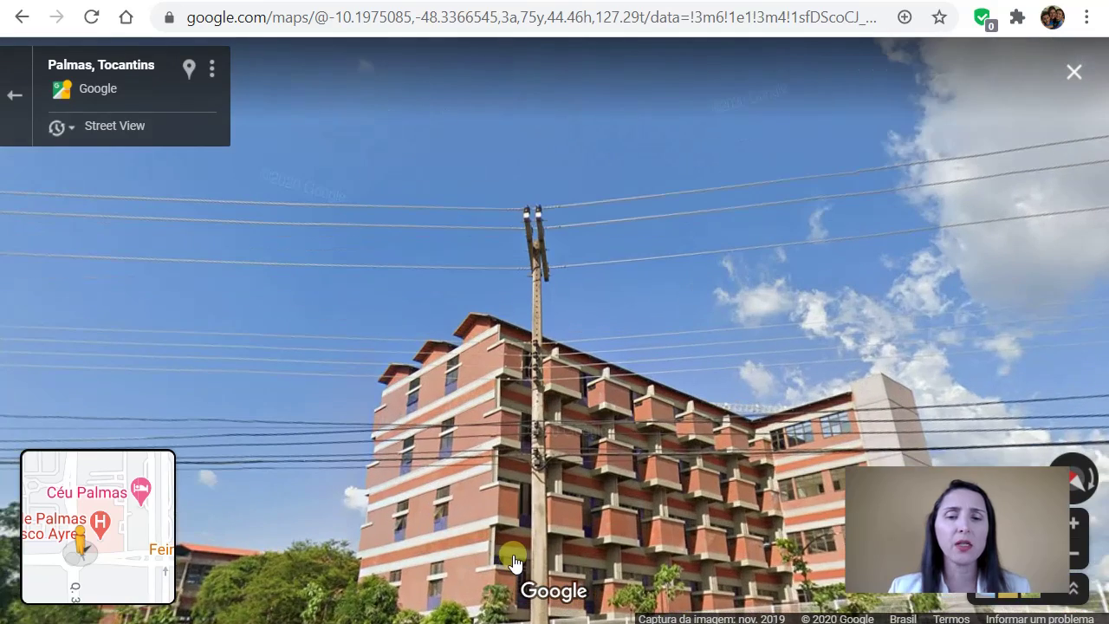
pyautogui.click(514, 561)
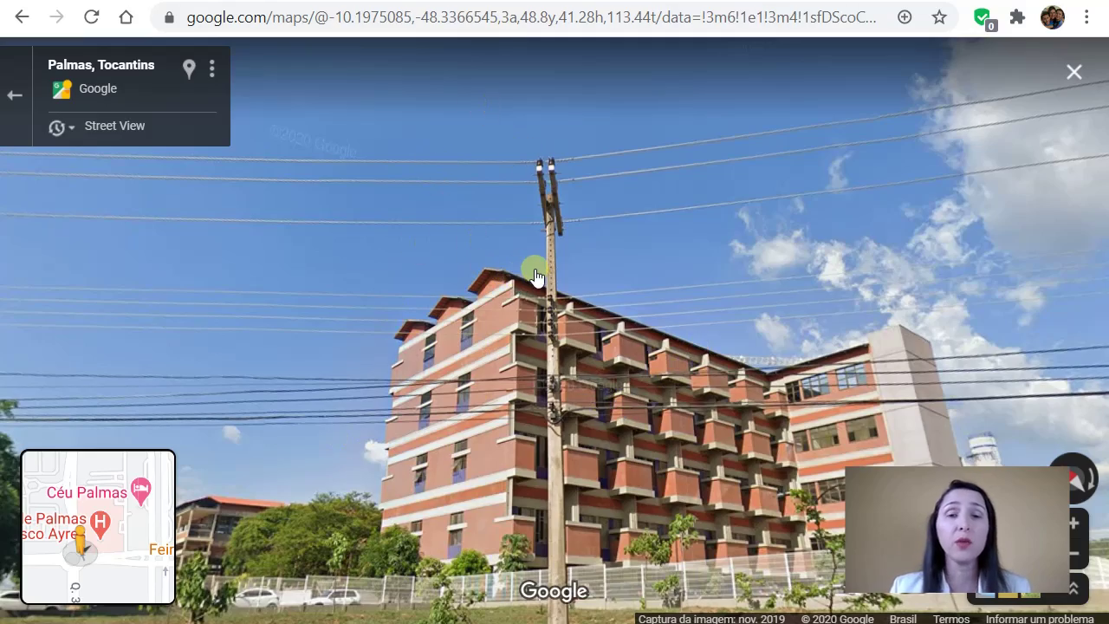
pyautogui.scroll(-5, 536, 275)
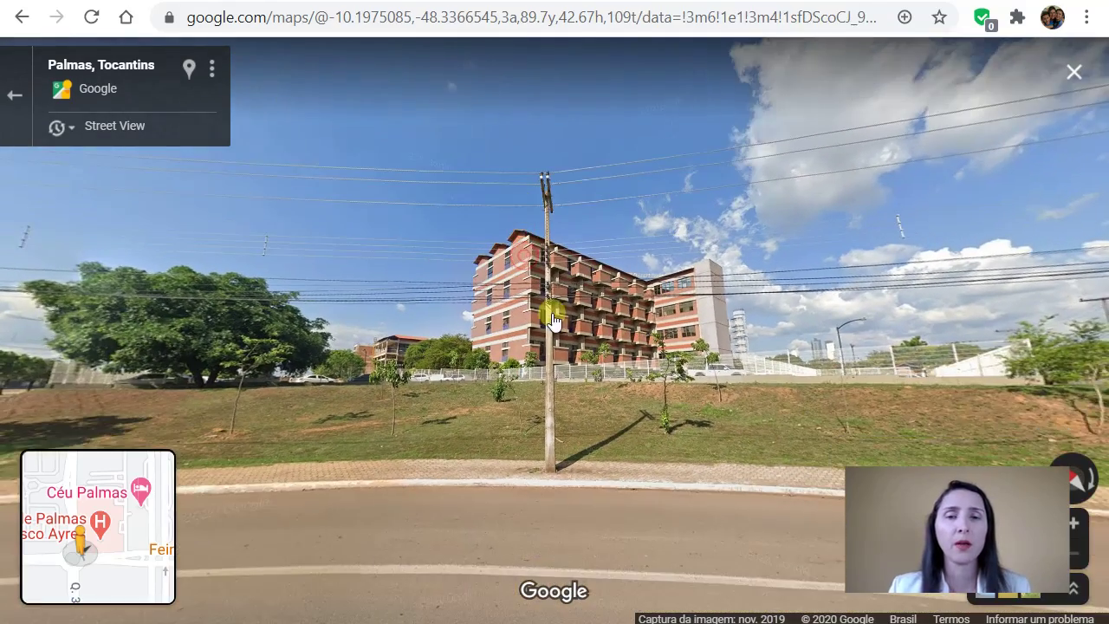
pyautogui.moveTo(553, 321); pyautogui.dragTo(543, 283)
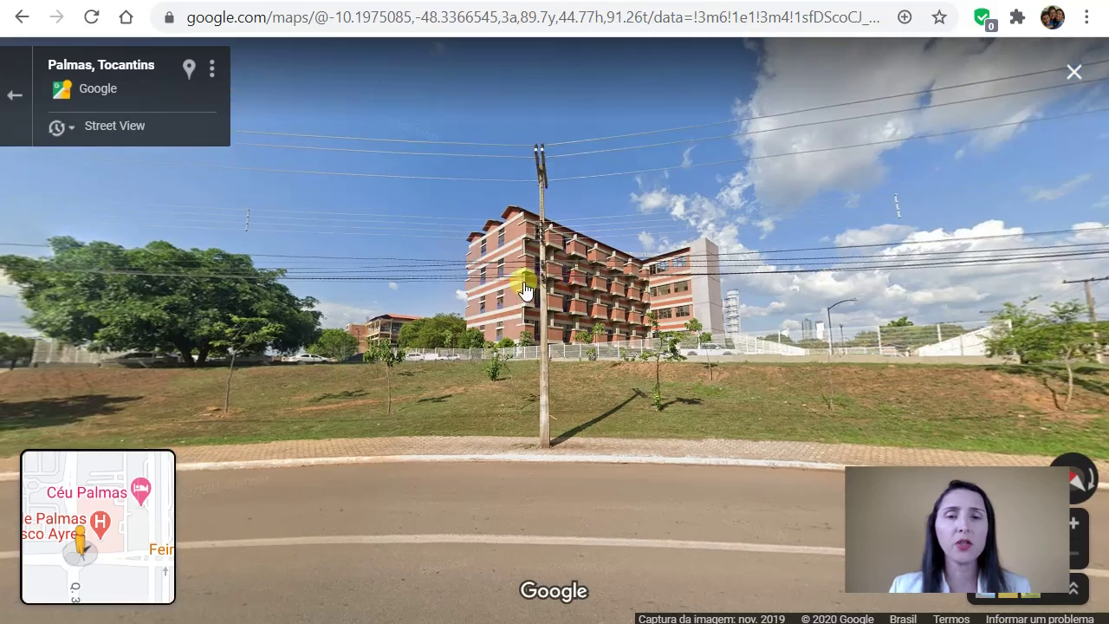
pyautogui.scroll(3, 520, 272)
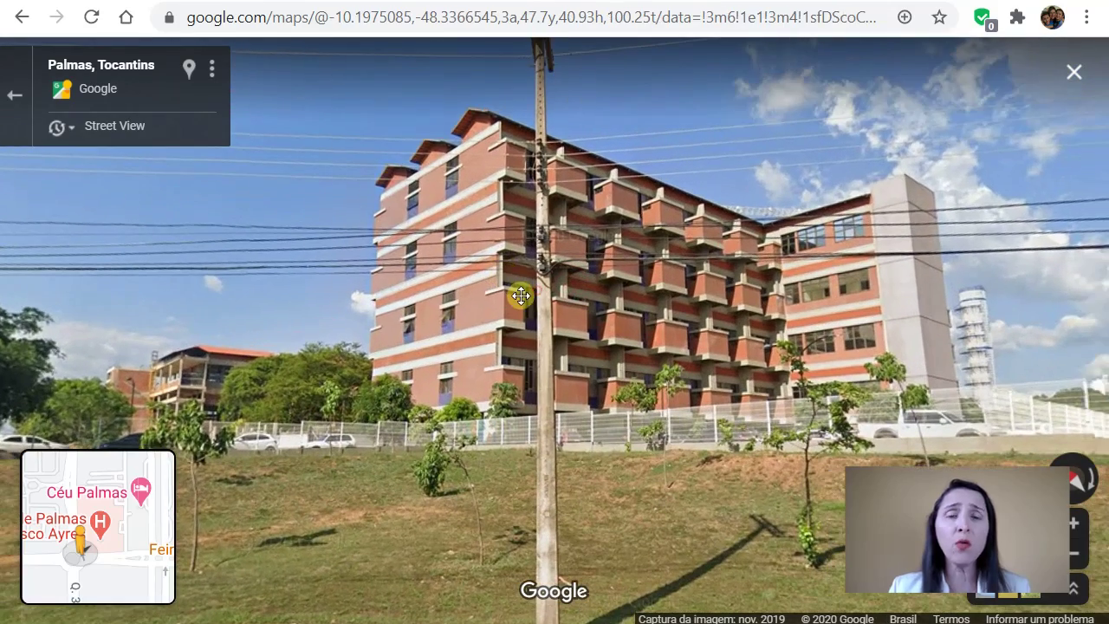
pyautogui.moveTo(521, 295); pyautogui.dragTo(474, 329)
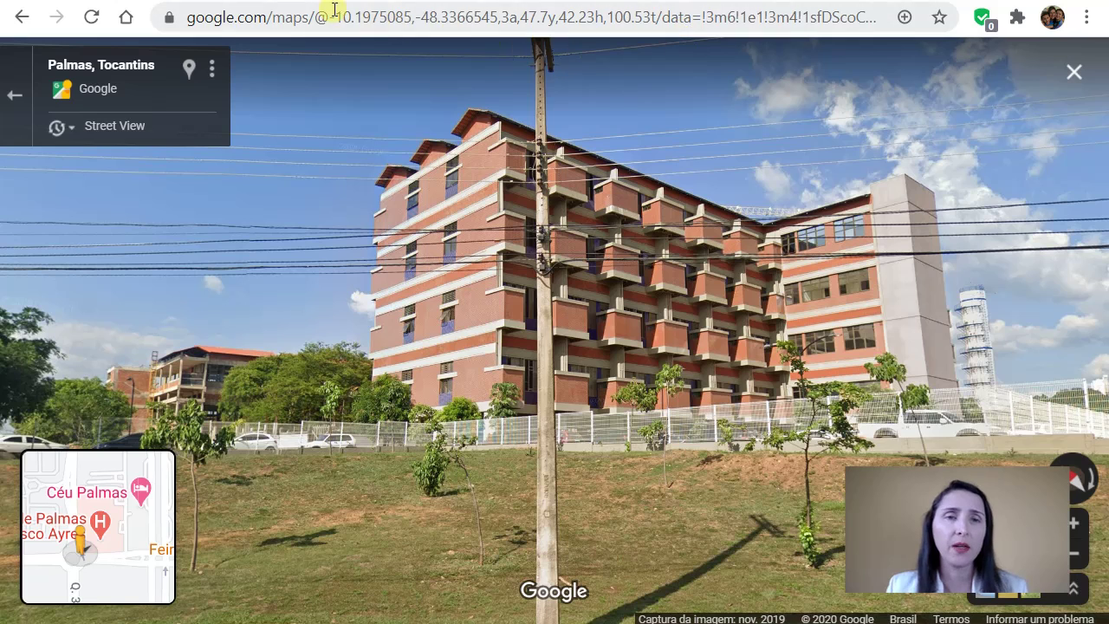
# Switch to the NBR 10067 technical drawing standard and consult the view names and Figure 3 on page 2
pyautogui.click(806, 2)
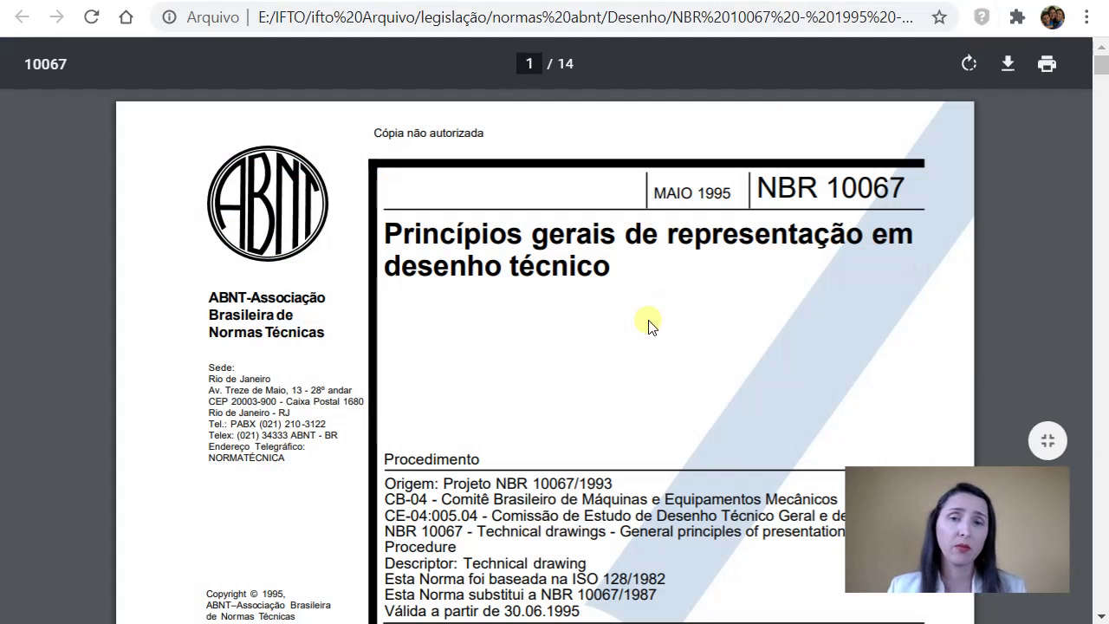
pyautogui.scroll(-9, 543, 345)
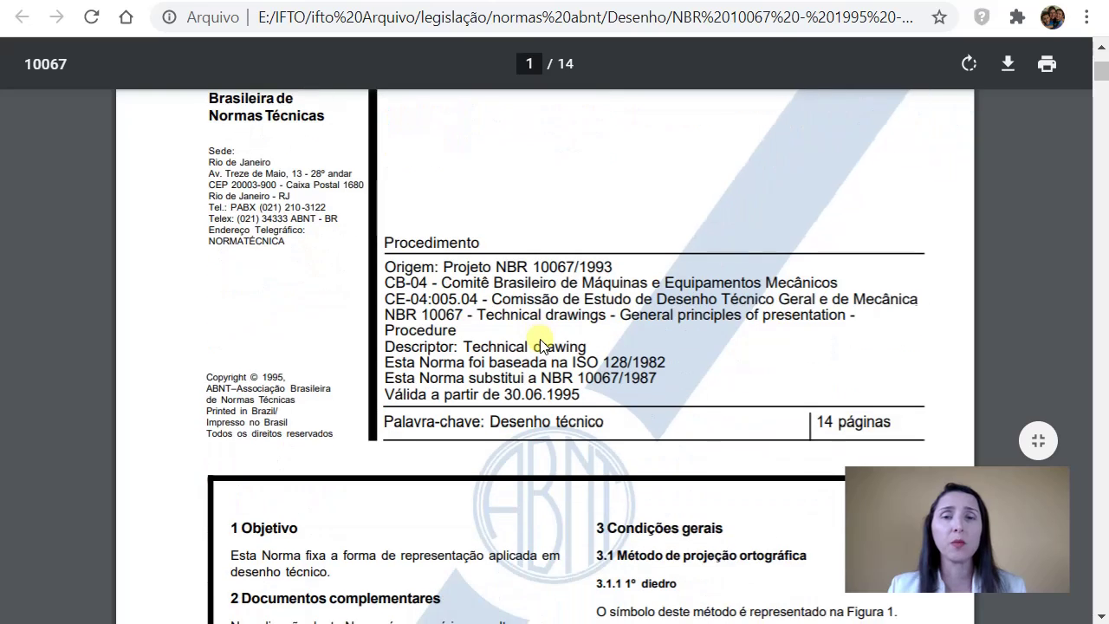
pyautogui.scroll(-12, 540, 343)
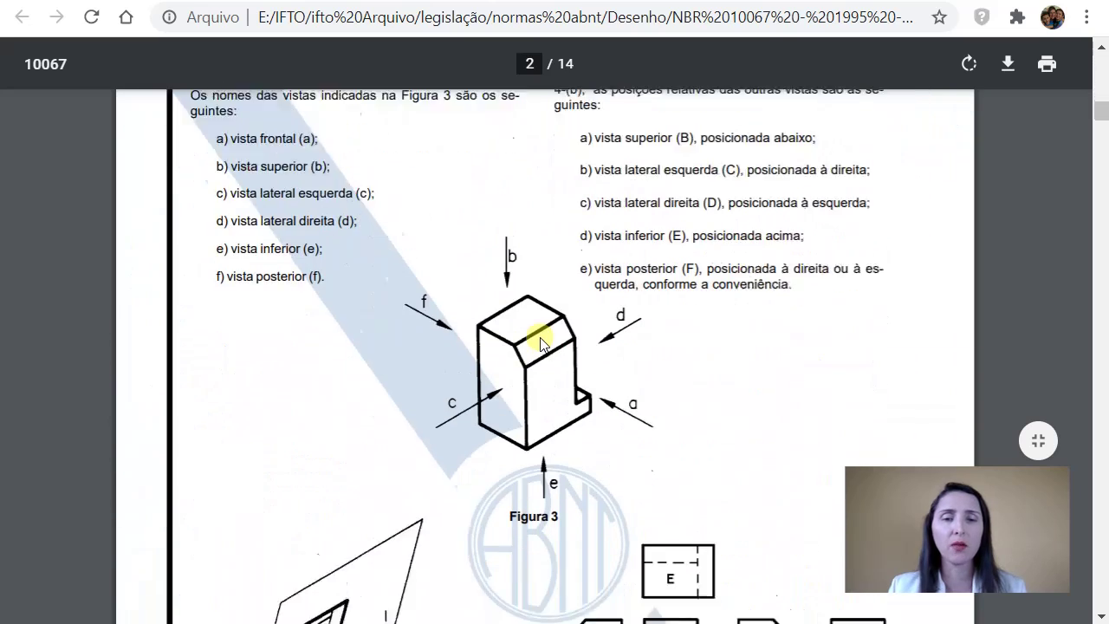
# Consult Figures 4-(a) and 4-(b) of the standard to study how the views are projected and arranged around the front view
pyautogui.scroll(-3, 554, 361)
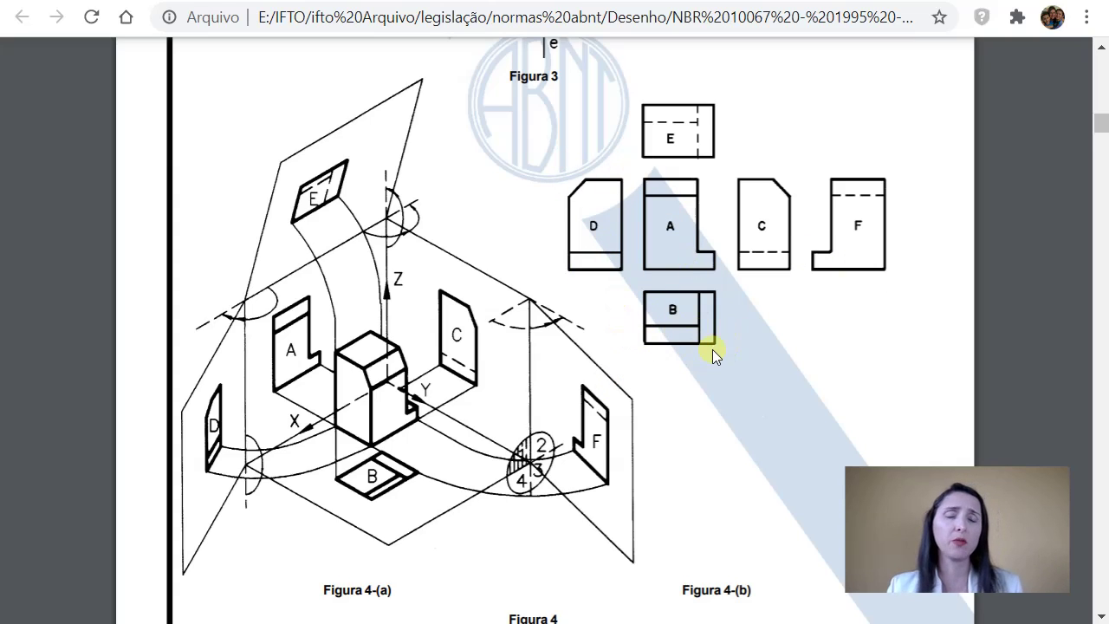
pyautogui.scroll(-1, 529, 286)
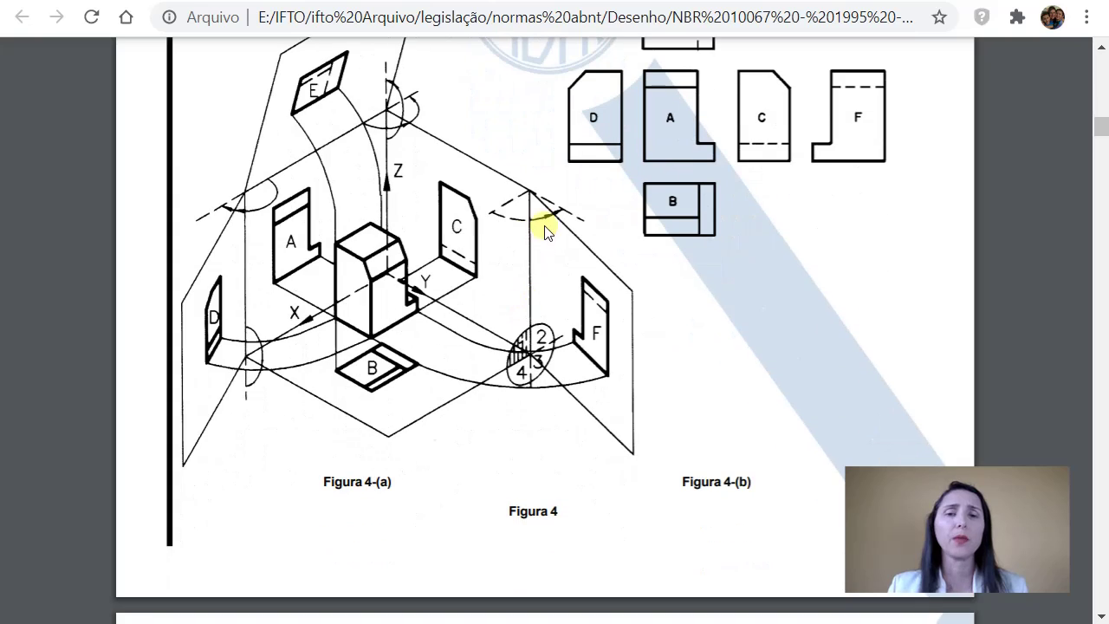
pyautogui.scroll(4, 540, 240)
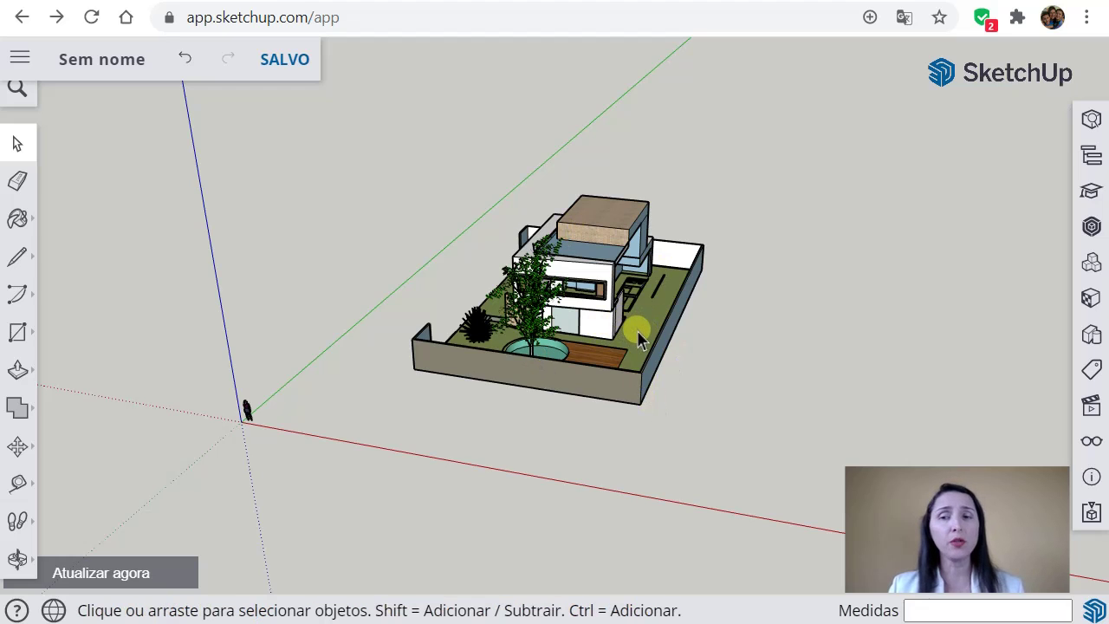
# Switch to SketchUp and compare the house in perspective and parallel projection, leaving it in parallel projection
pyautogui.click(1092, 407)
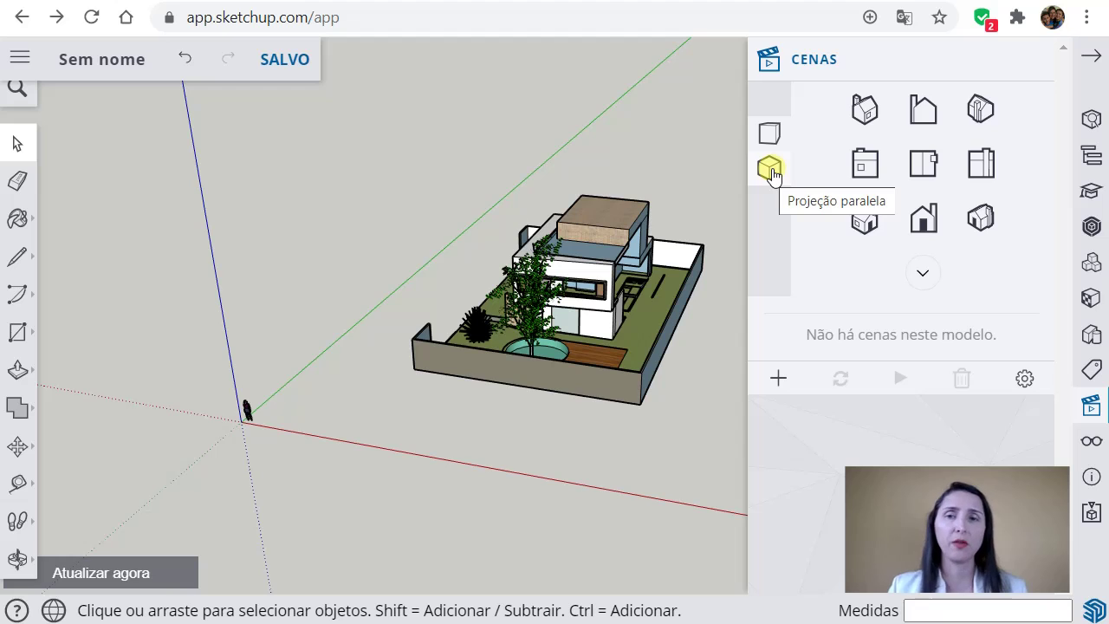
pyautogui.click(770, 171)
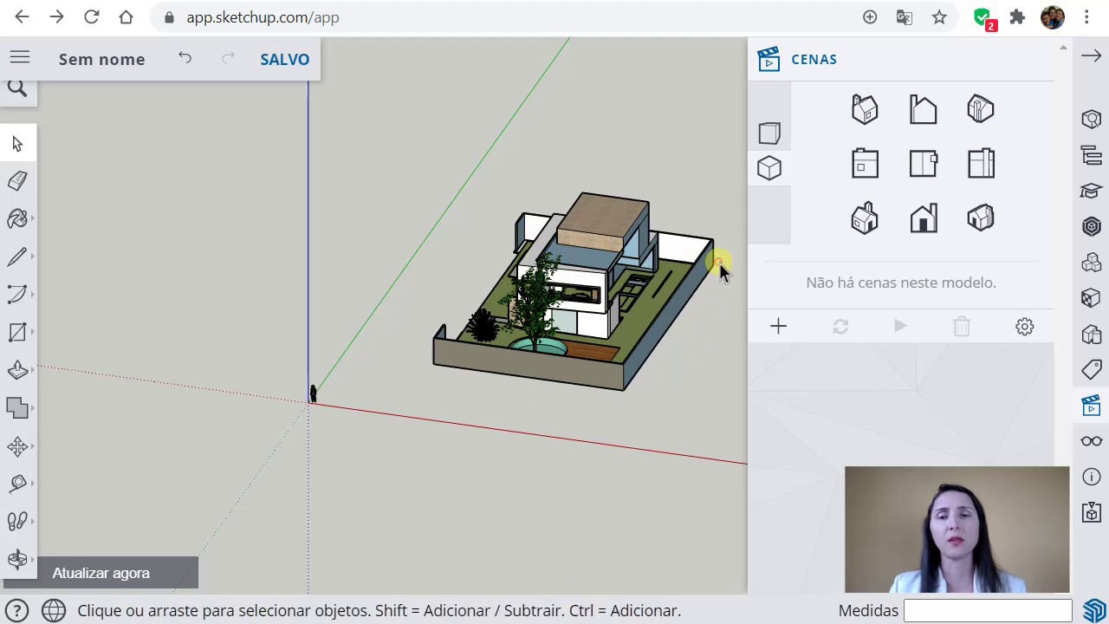
pyautogui.click(769, 131)
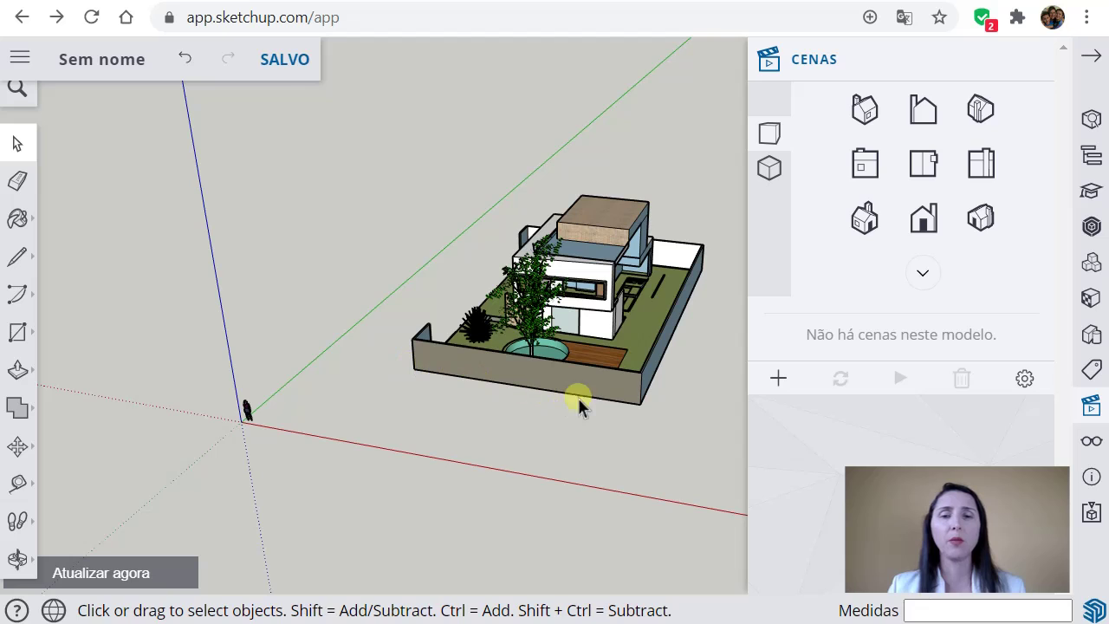
pyautogui.hotkey('ctrl', 'a')
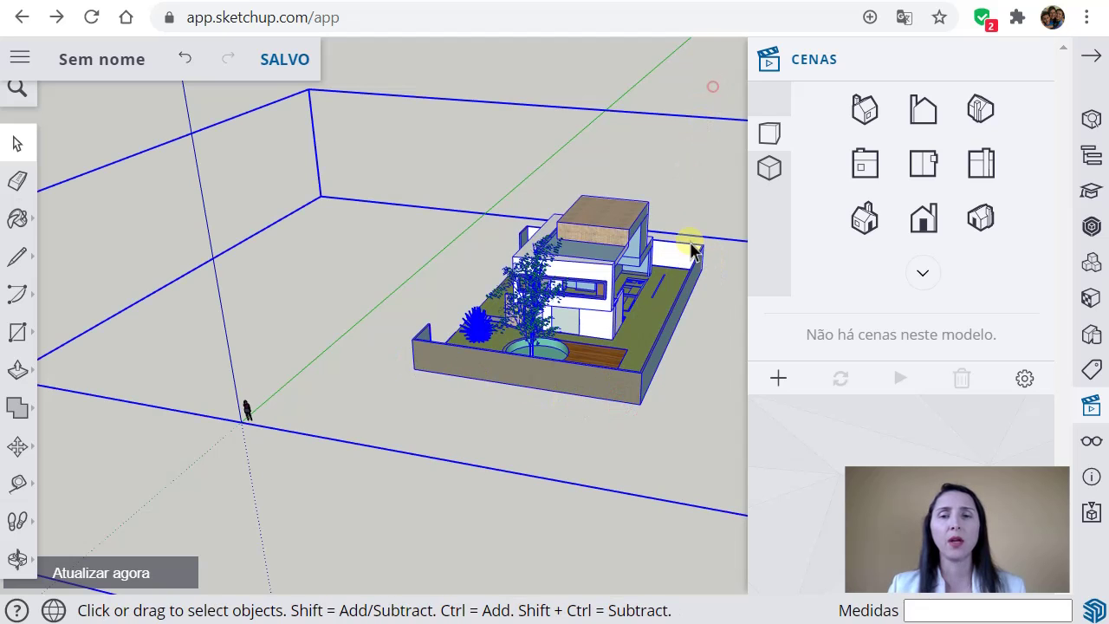
pyautogui.click(679, 85)
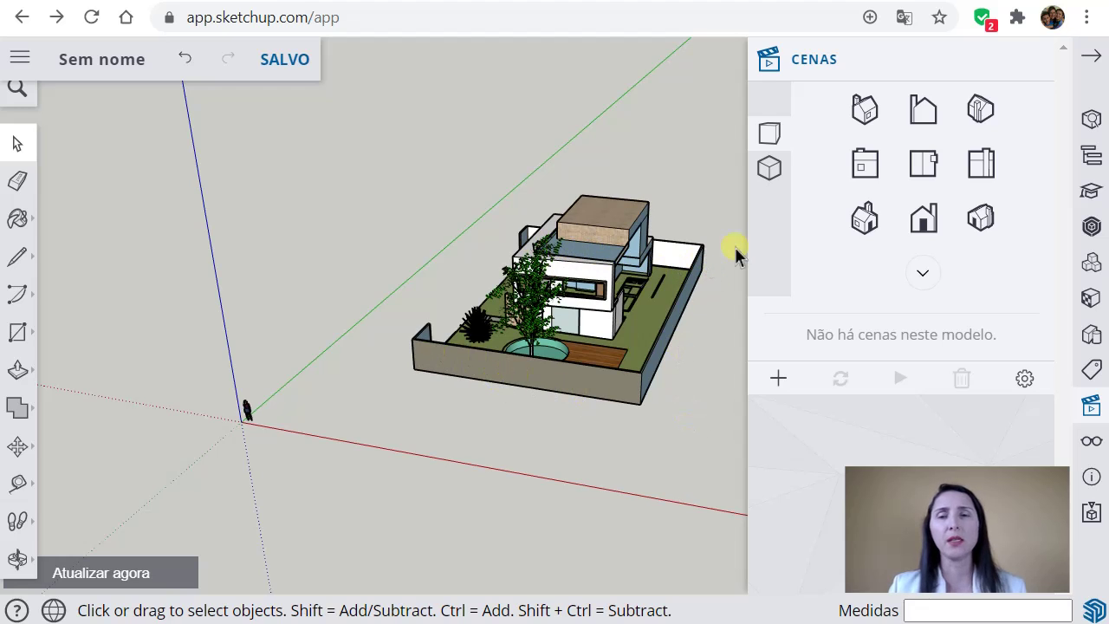
pyautogui.click(770, 170)
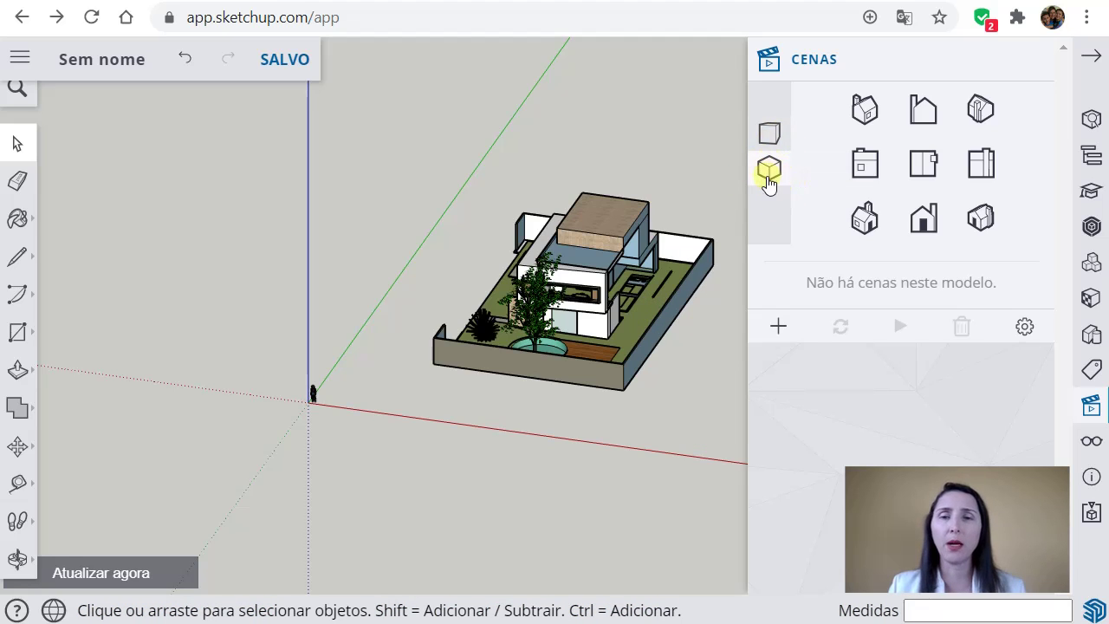
pyautogui.click(1089, 61)
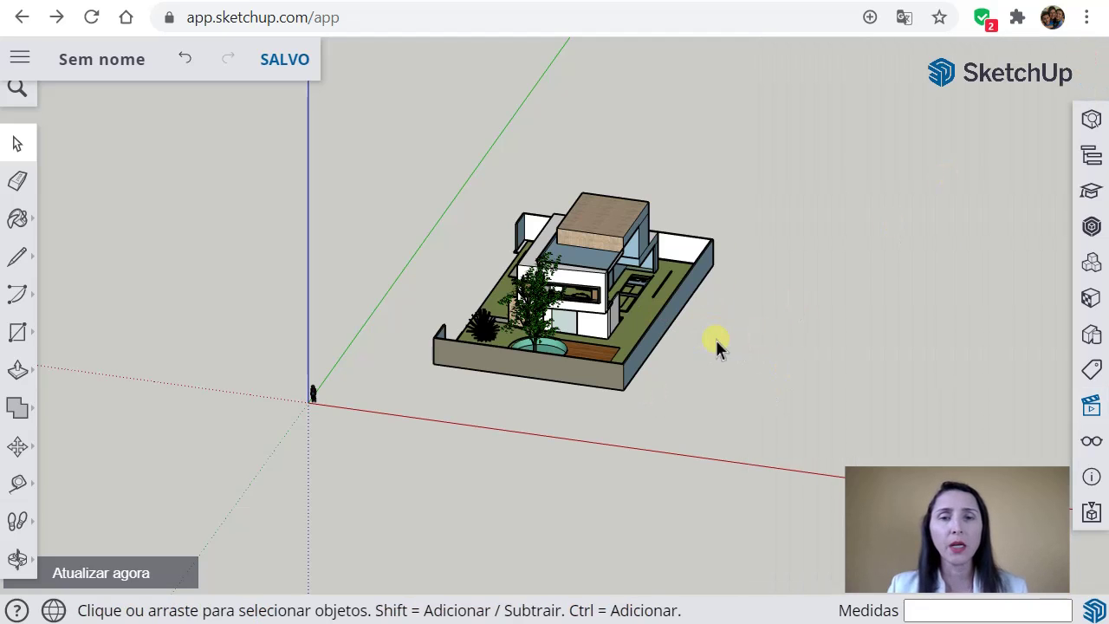
# Show the house in the back, top, right, left and front standard views, one after another
pyautogui.click(1090, 407)
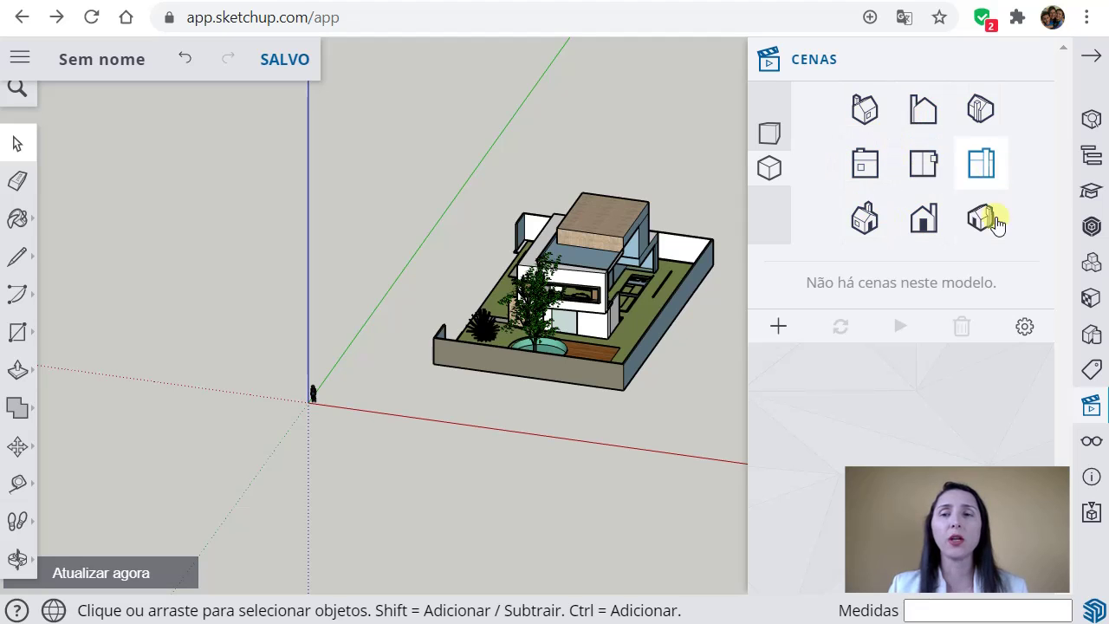
pyautogui.click(922, 111)
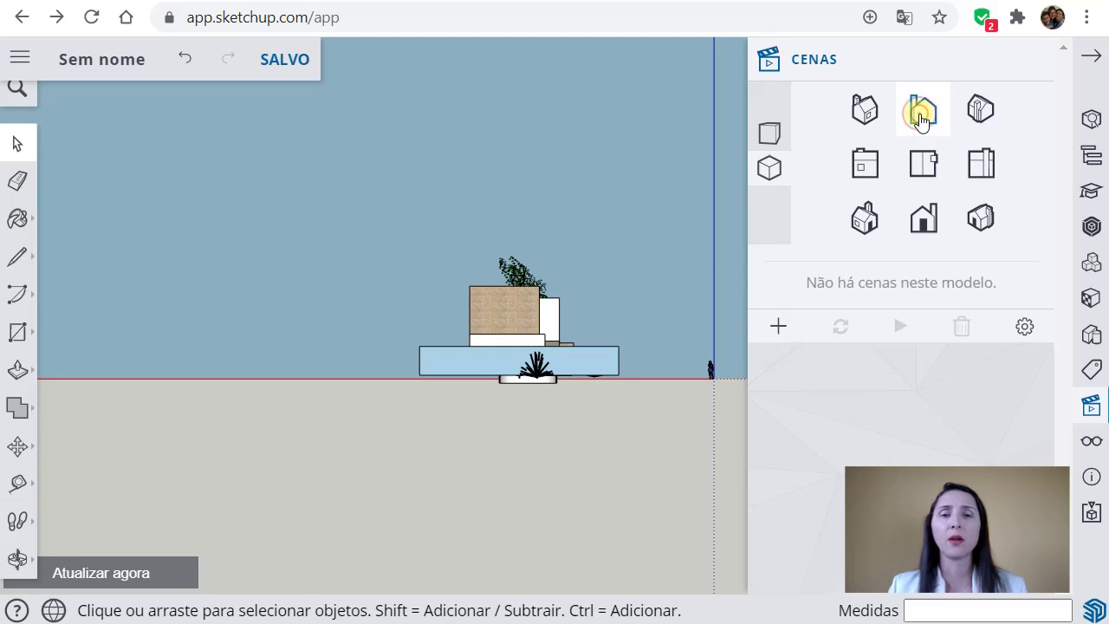
pyautogui.click(924, 165)
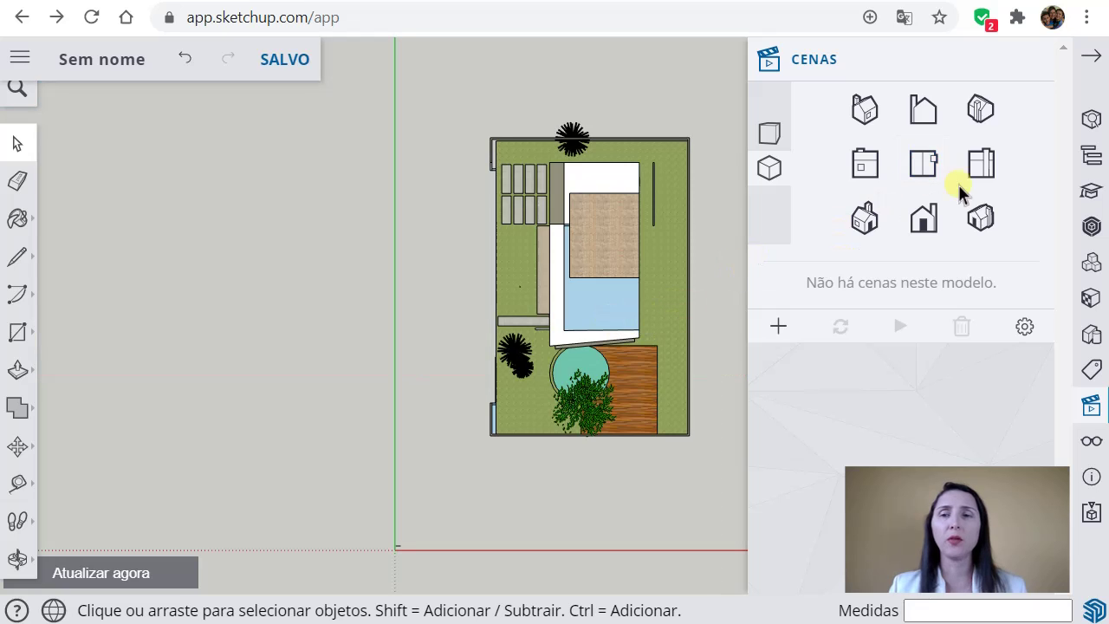
pyautogui.click(982, 164)
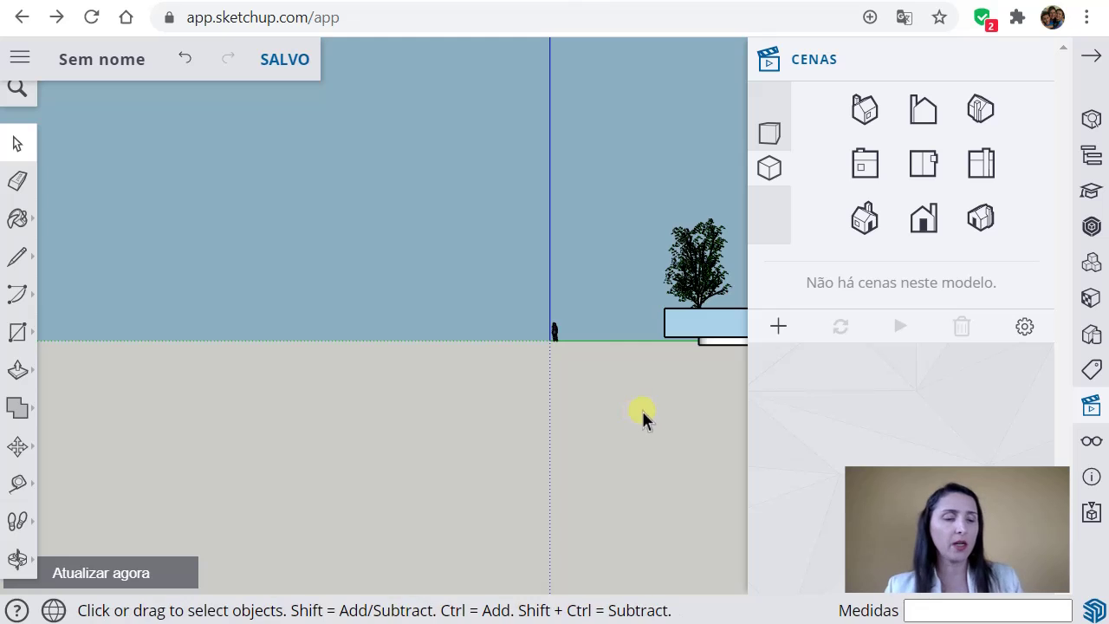
pyautogui.keyDown('shift'); pyautogui.moveTo(642, 408); pyautogui.dragTo(268, 410, button='middle'); pyautogui.keyUp('shift')
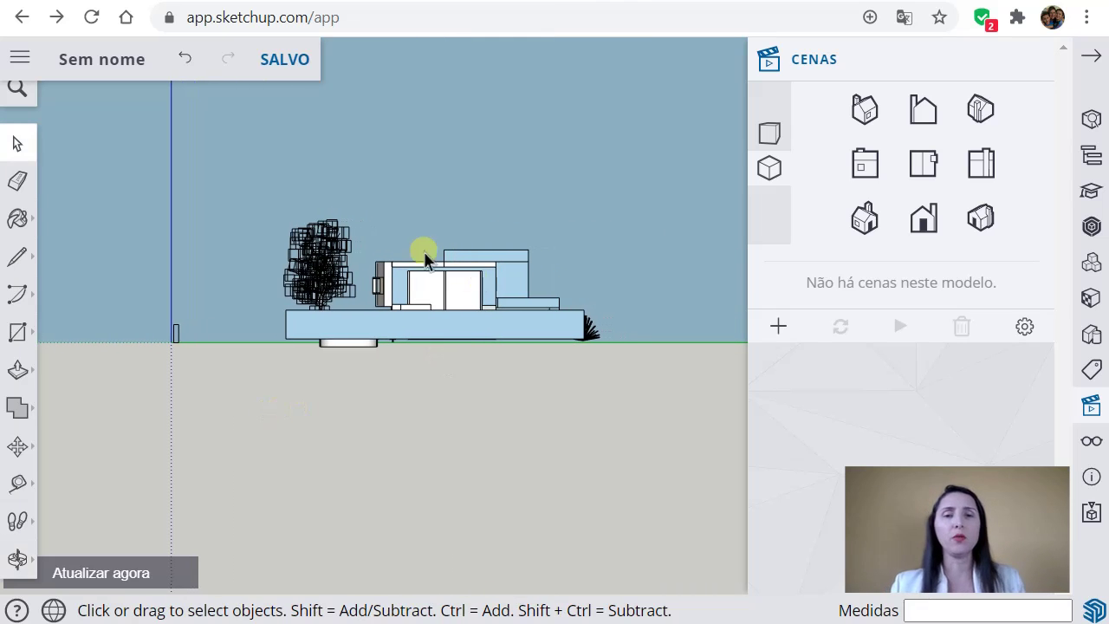
pyautogui.click(863, 168)
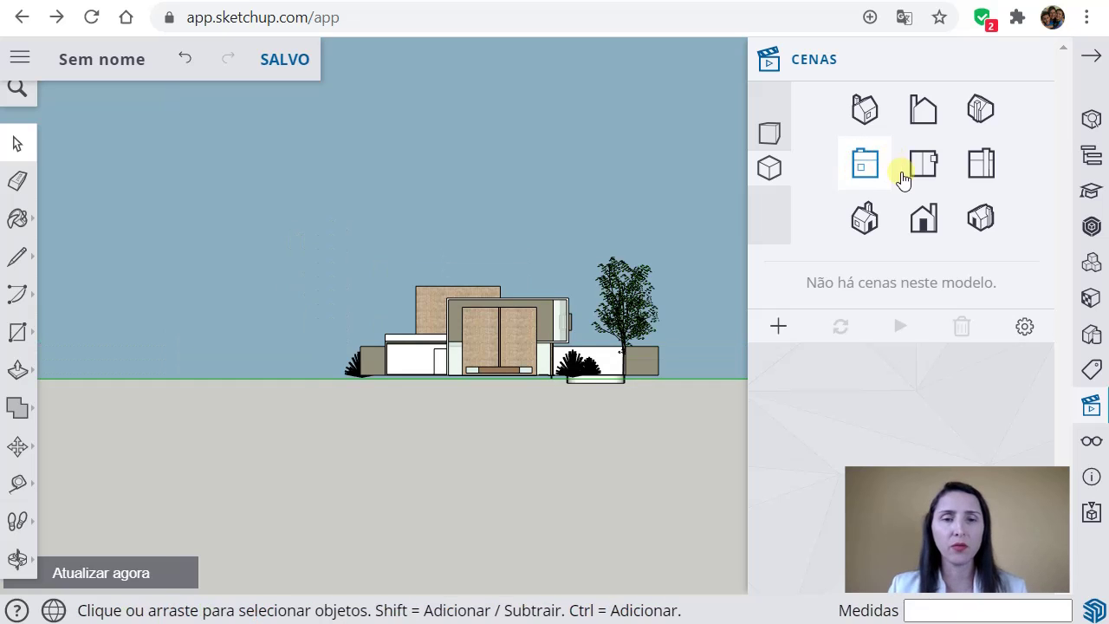
pyautogui.click(925, 221)
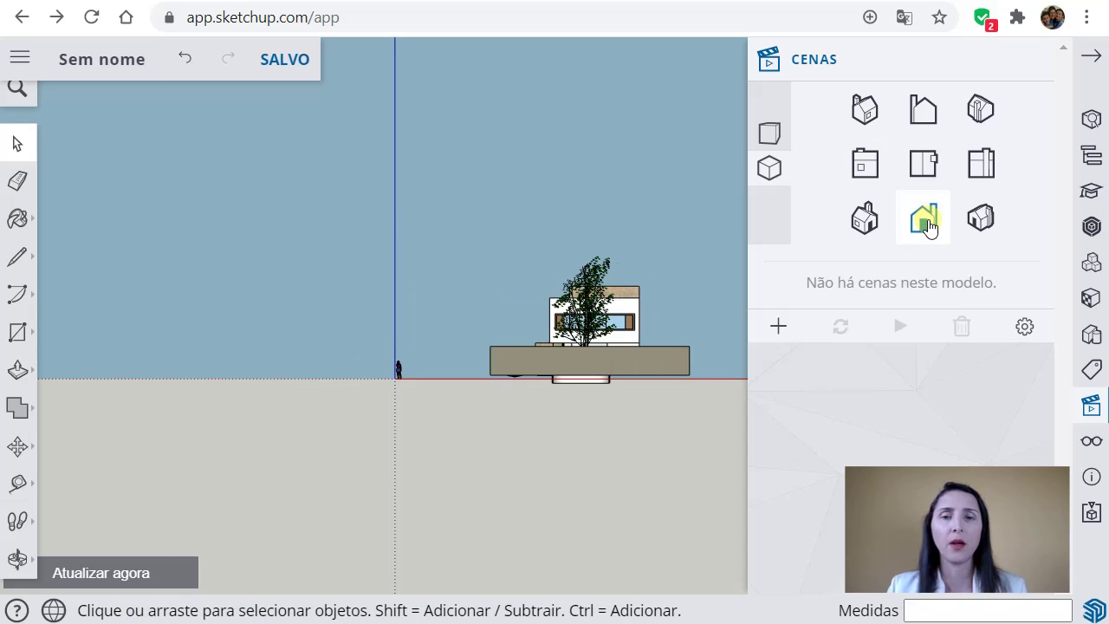
# Go through the house's elevations again from back, front, right and left, and finish on the top view
pyautogui.click(928, 113)
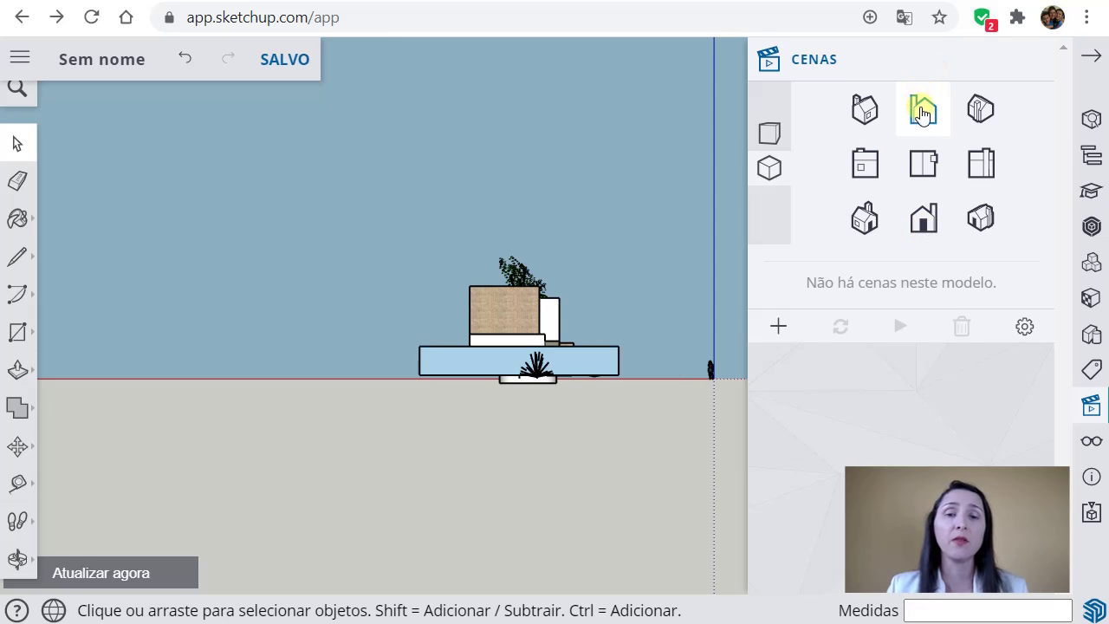
pyautogui.click(923, 227)
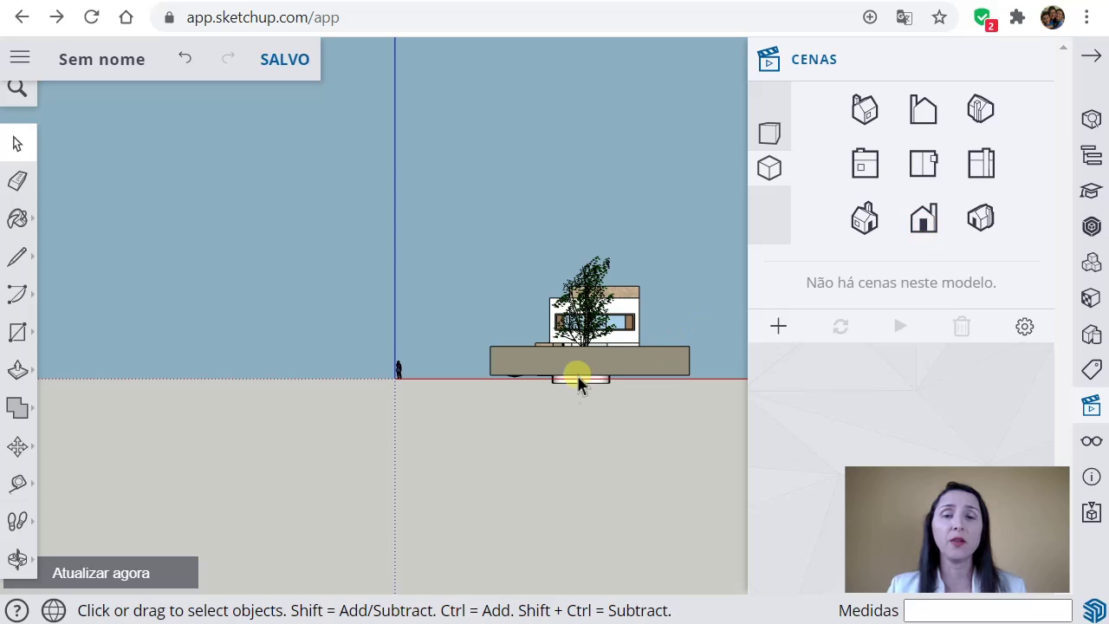
pyautogui.click(987, 166)
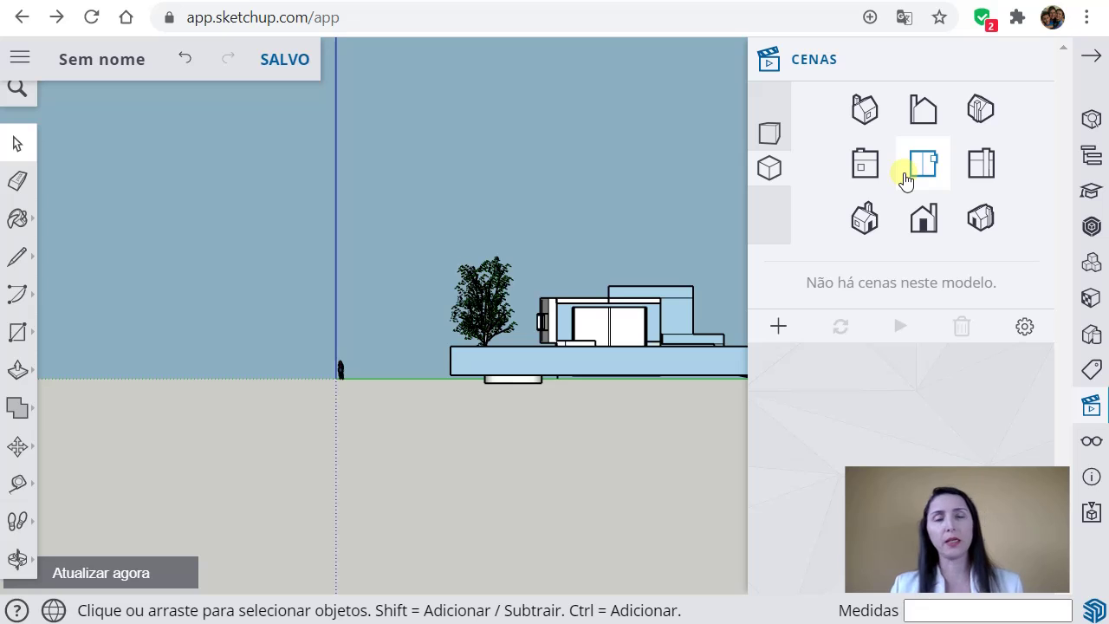
pyautogui.click(858, 176)
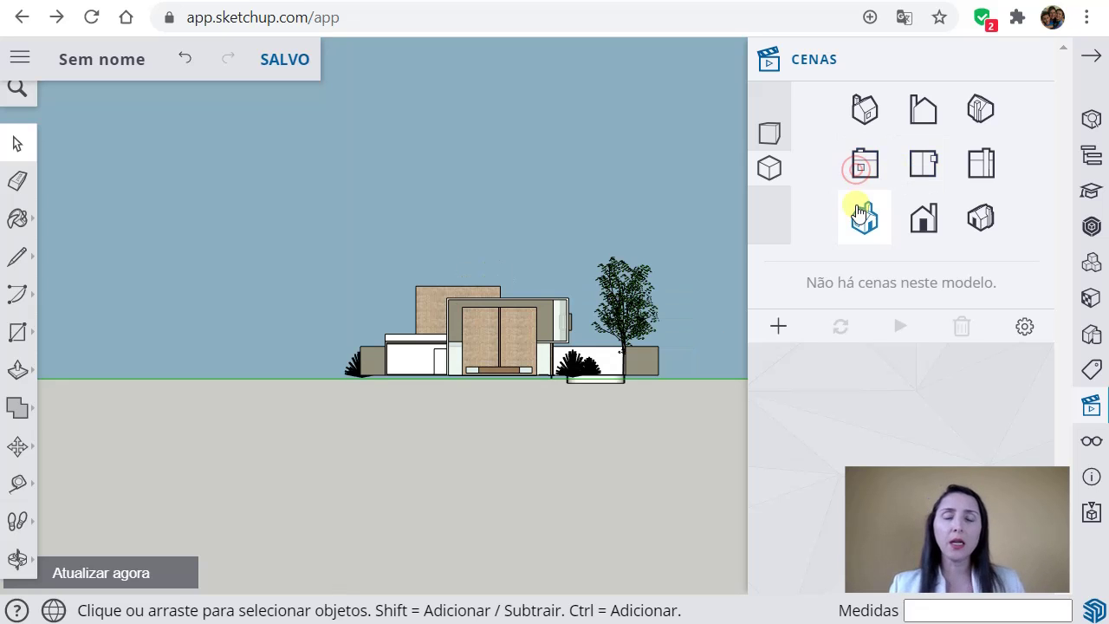
pyautogui.click(923, 165)
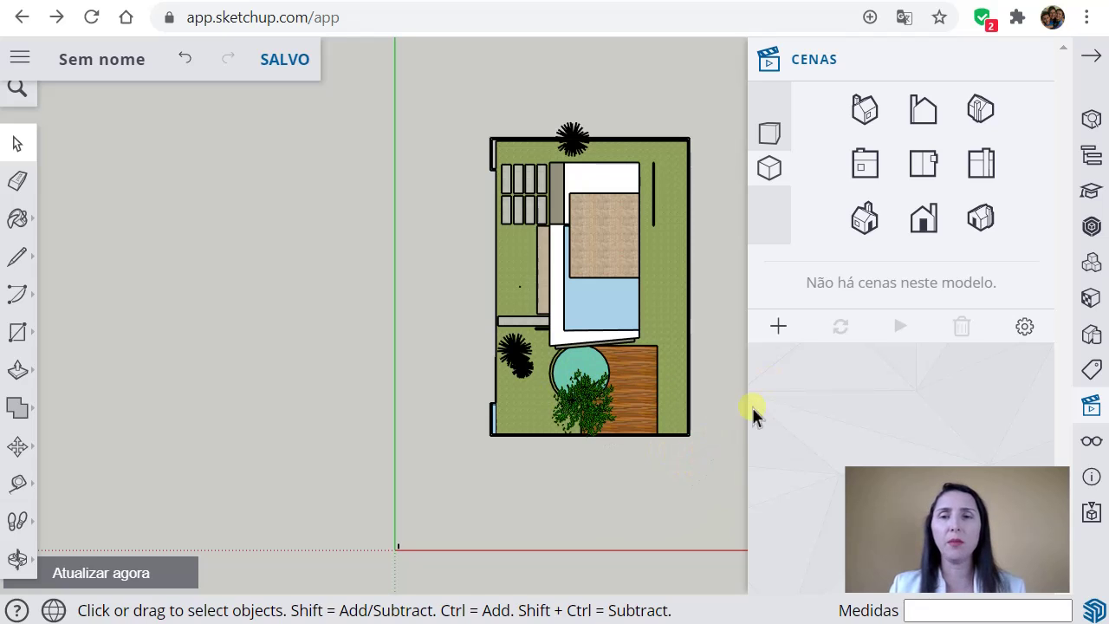
# View the house isometrically from its back-left, back-right, front-right and front-left corners, and return to the front-right isometric view
pyautogui.click(866, 112)
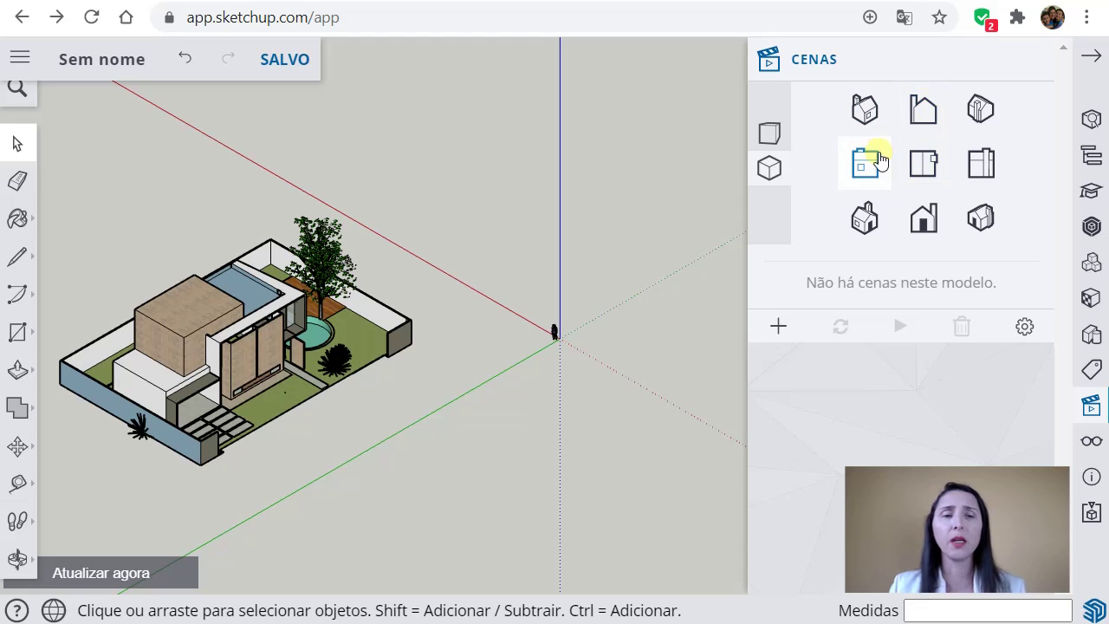
pyautogui.click(982, 111)
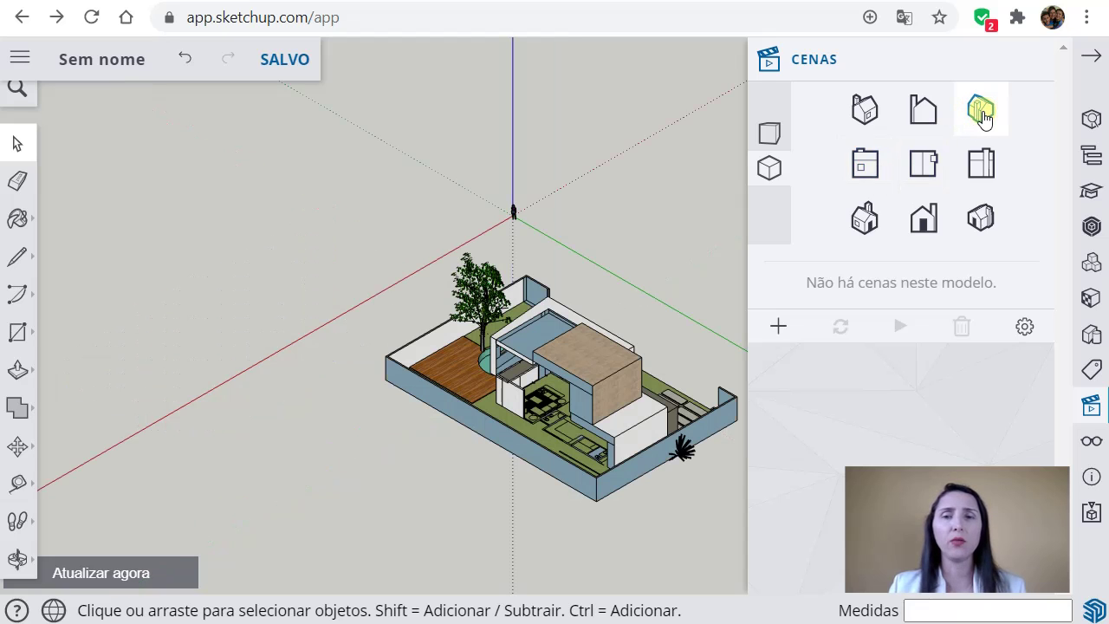
pyautogui.click(982, 219)
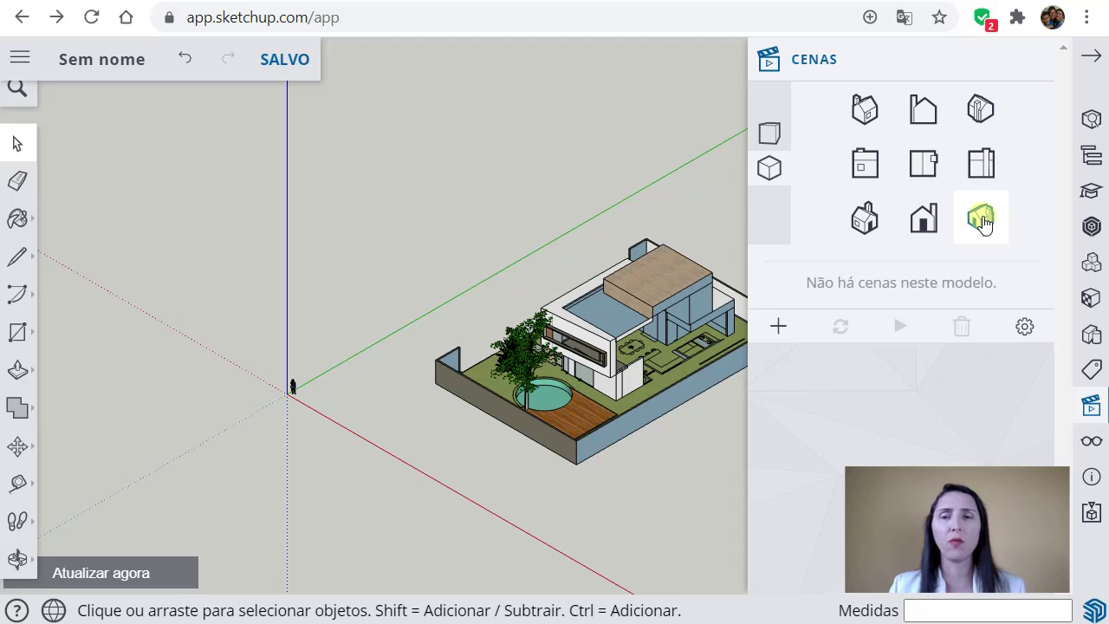
pyautogui.click(865, 222)
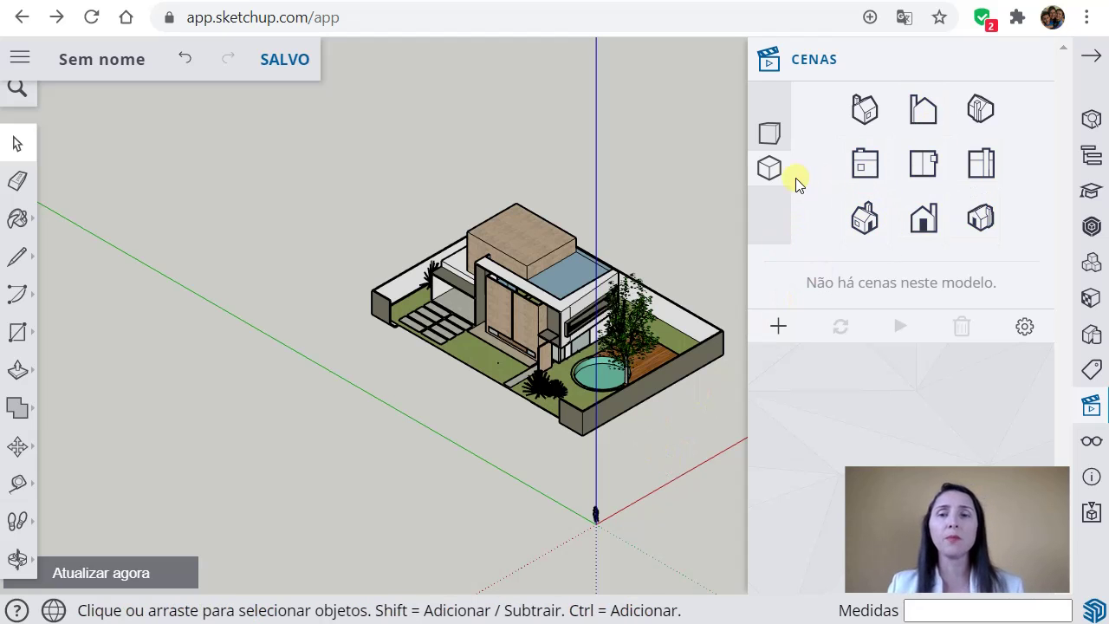
pyautogui.click(980, 223)
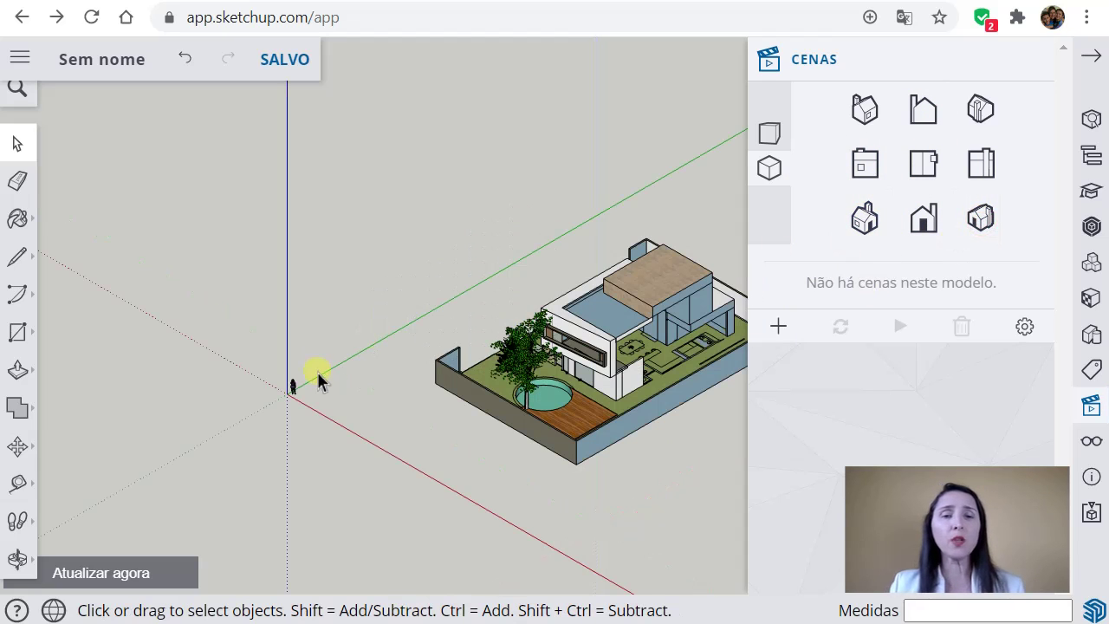
pyautogui.click(1091, 58)
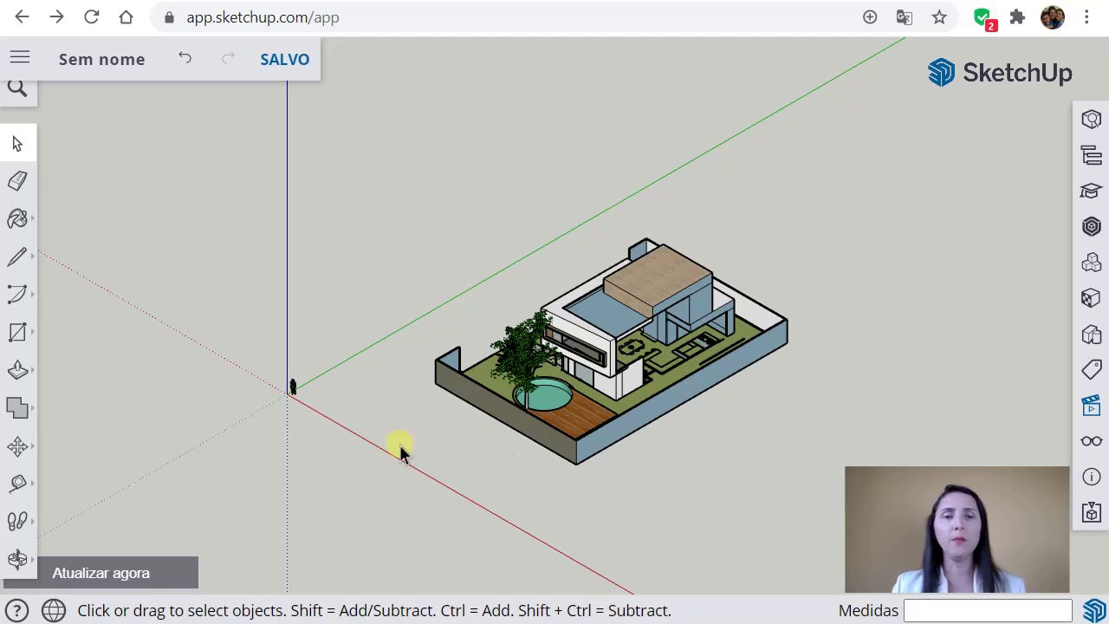
# Compare the house's front-right isometric view with its front-left one, keeping the whole lot in sight
pyautogui.click(1093, 410)
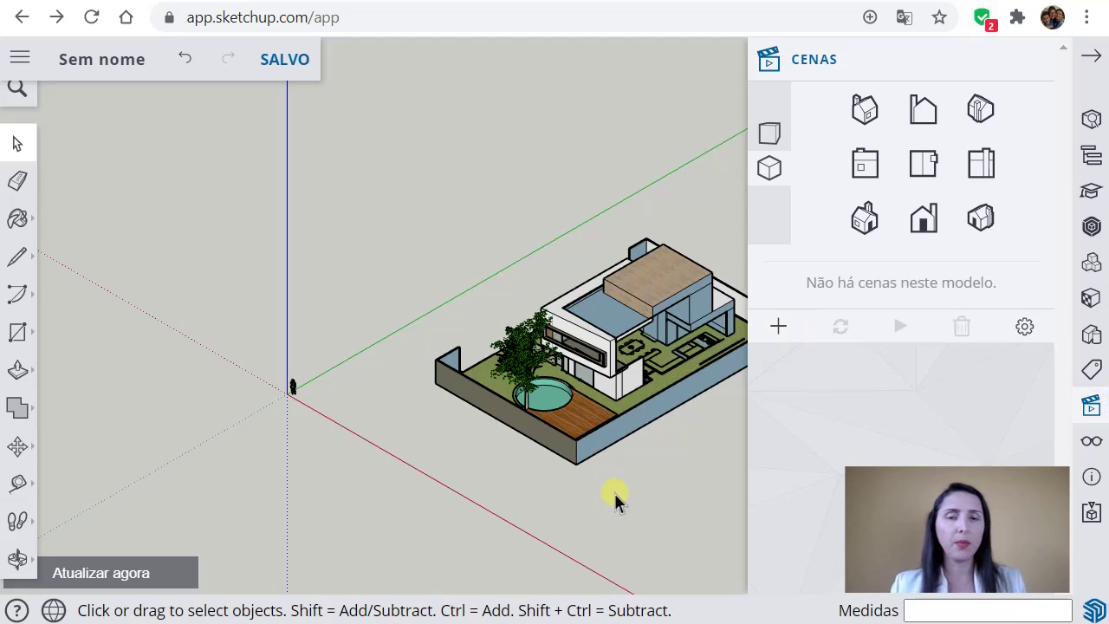
pyautogui.keyDown('shift'); pyautogui.moveTo(614, 494); pyautogui.dragTo(440, 485, button='middle'); pyautogui.keyUp('shift')
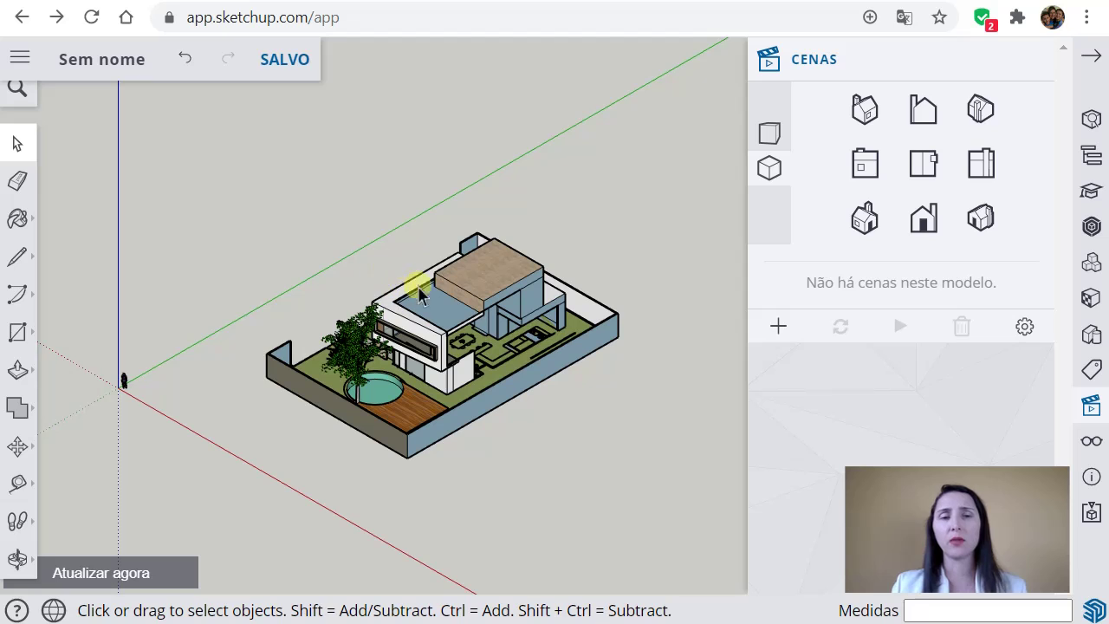
pyautogui.click(850, 225)
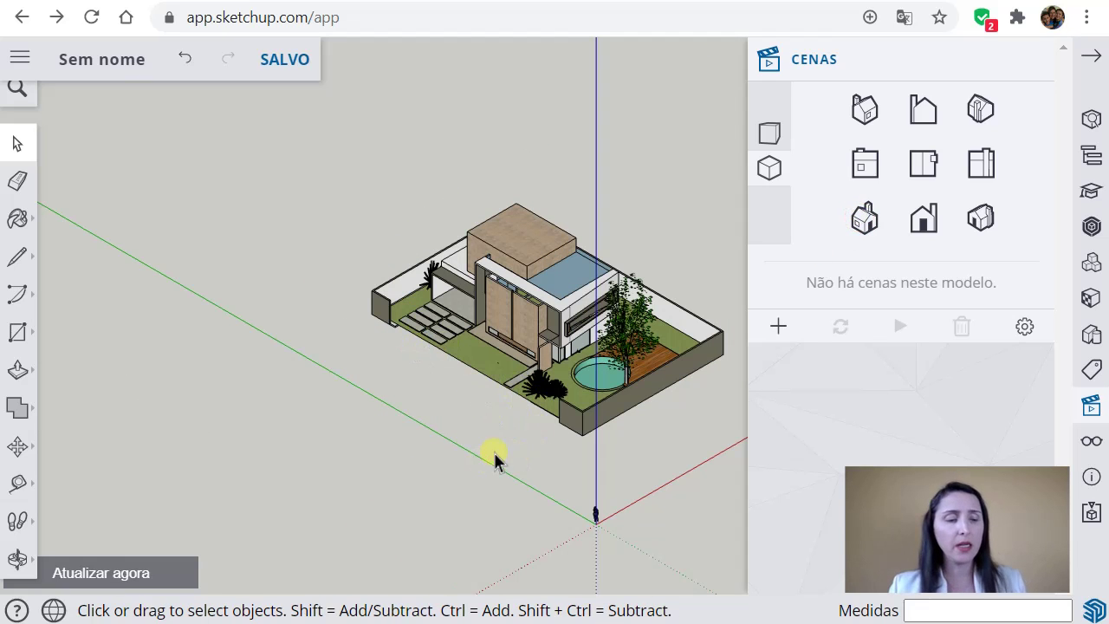
pyautogui.keyDown('shift'); pyautogui.moveTo(493, 450); pyautogui.dragTo(286, 428, button='middle'); pyautogui.keyUp('shift')
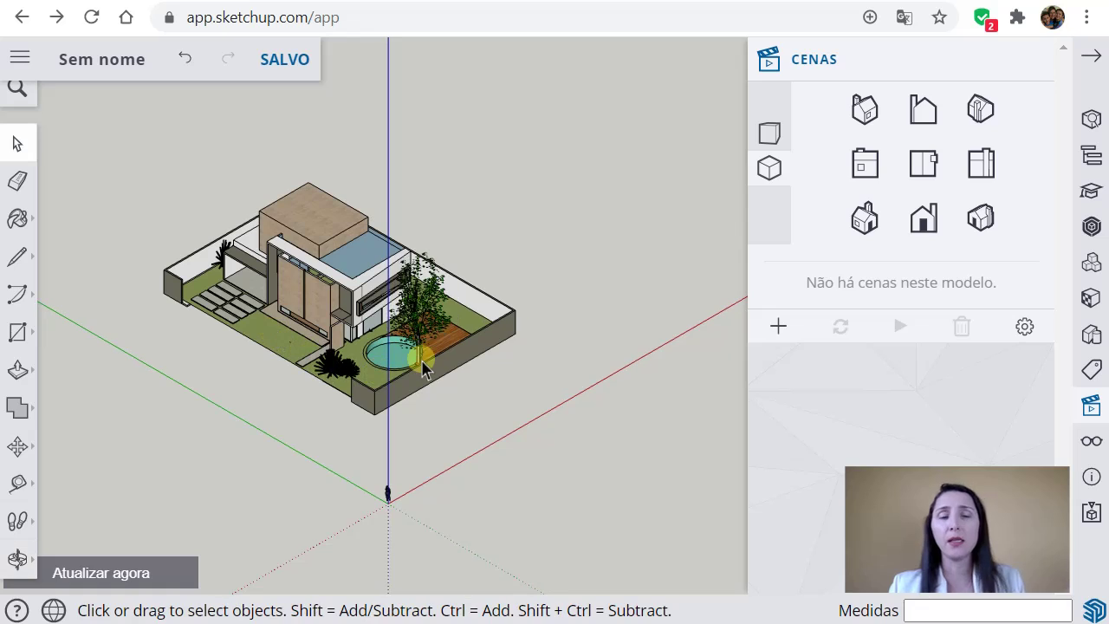
pyautogui.click(384, 389)
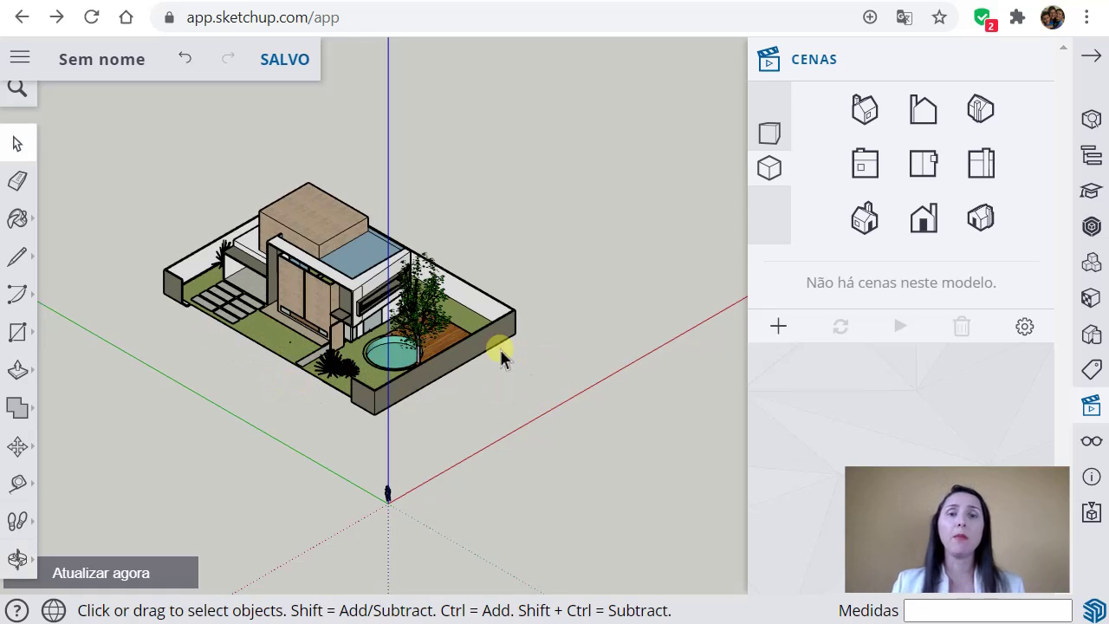
pyautogui.click(431, 282)
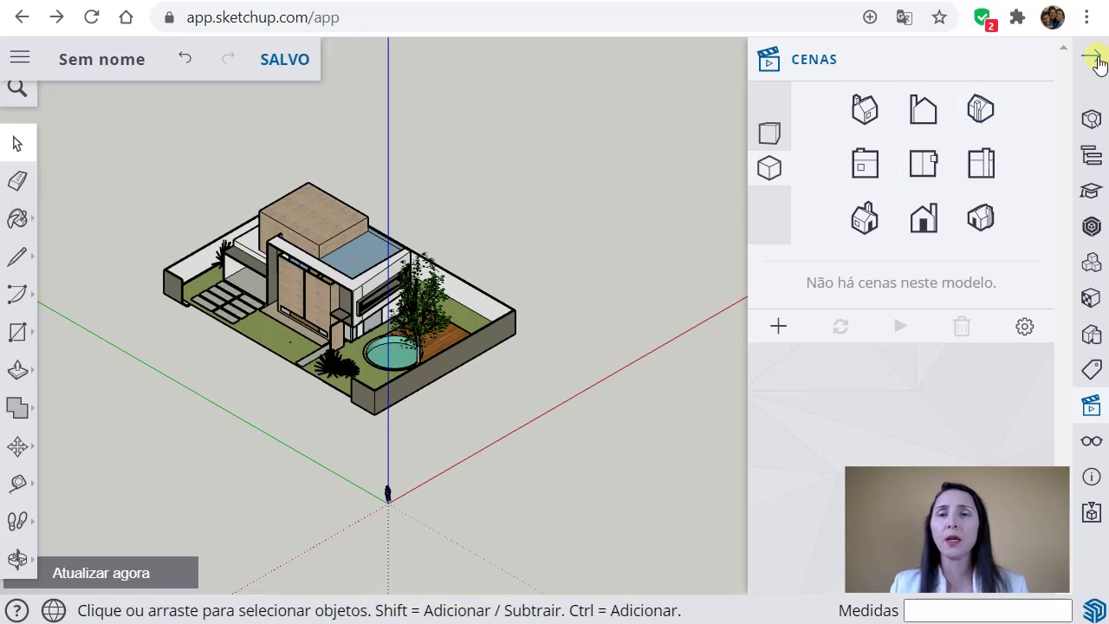
pyautogui.click(1093, 57)
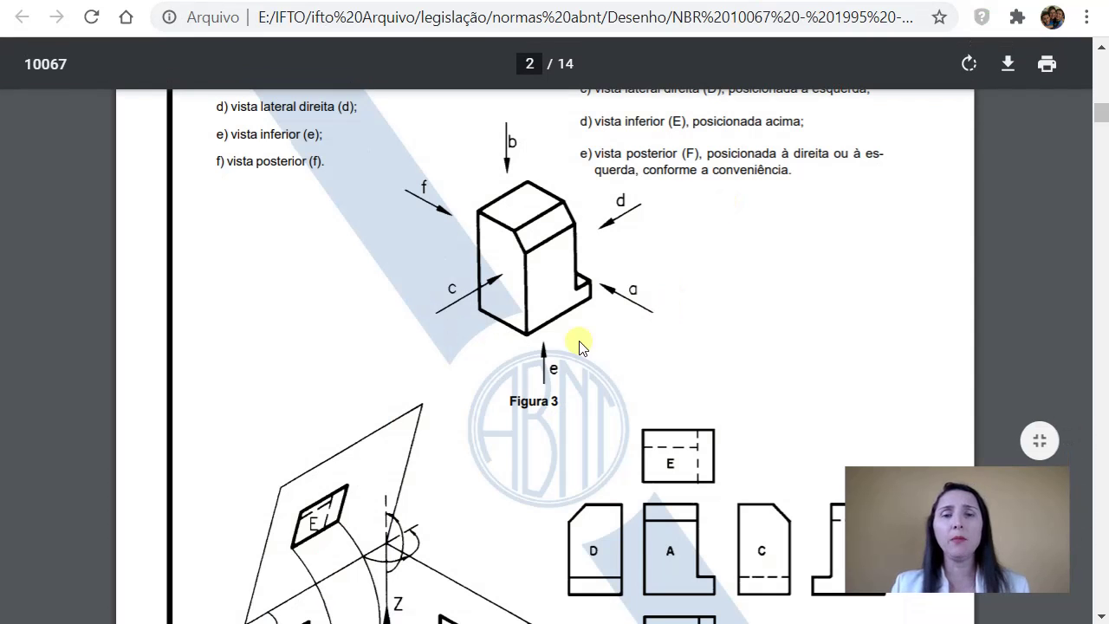
# Switch back to the NBR 10067 standard and consult the layout of views A to F in Figure 4
pyautogui.scroll(-3, 579, 347)
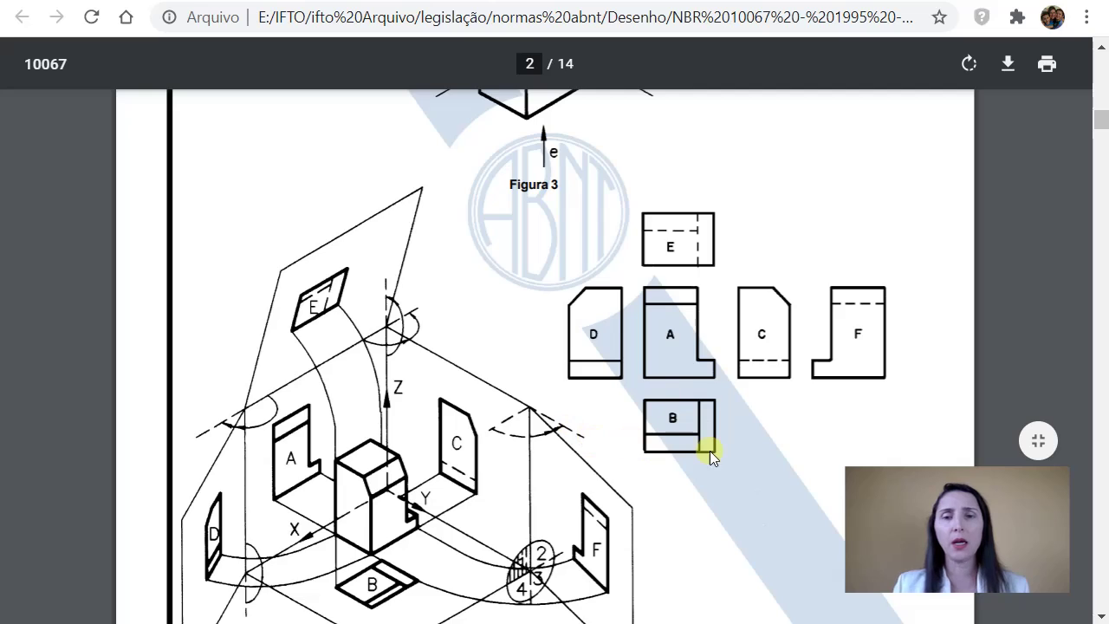
pyautogui.scroll(-2, 709, 438)
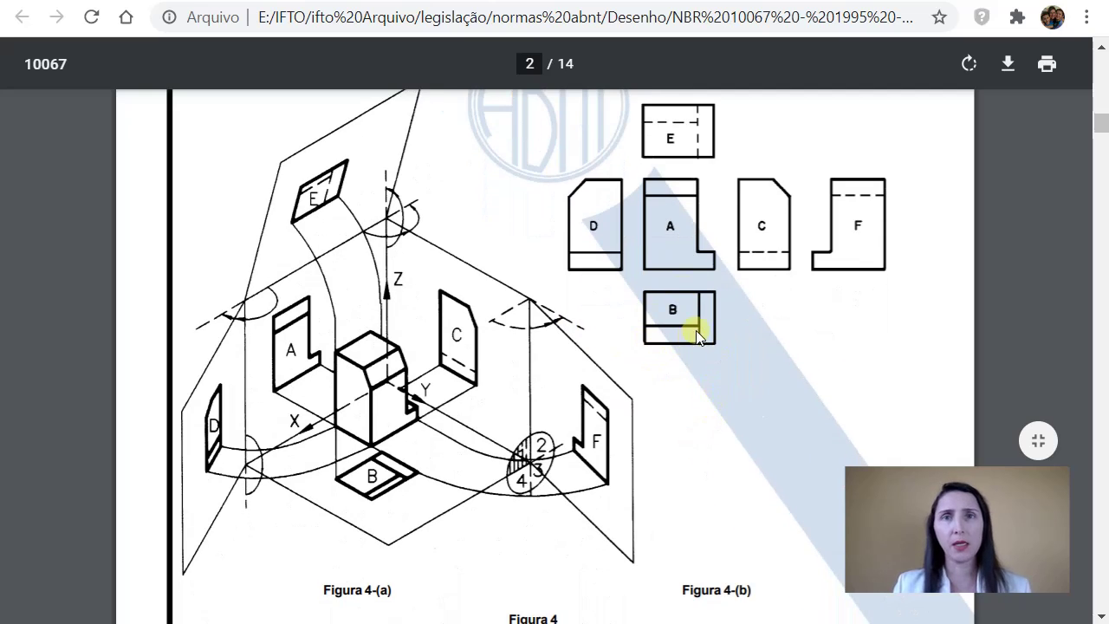